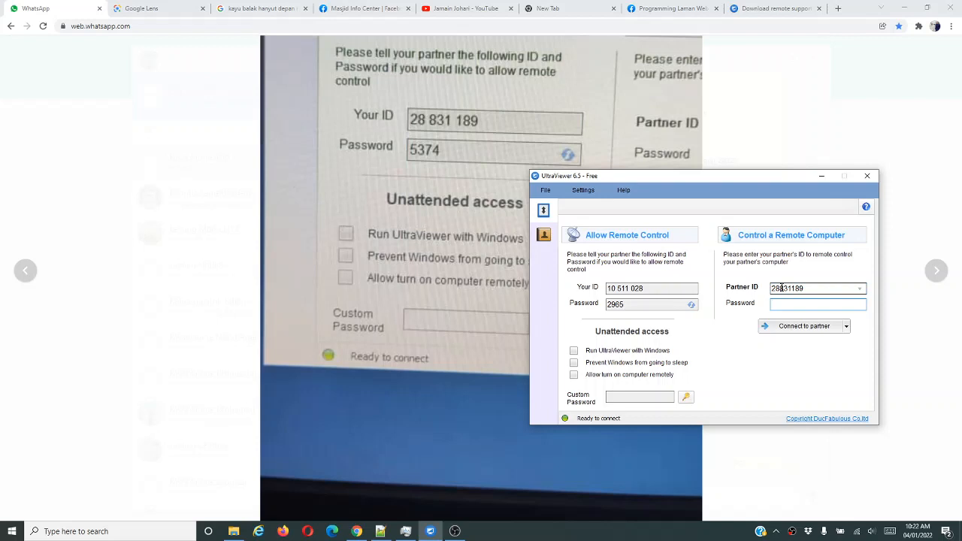
Enter the partner's ID and password, start the connection, and bring the session window forward.
text(74)
click(807, 328)
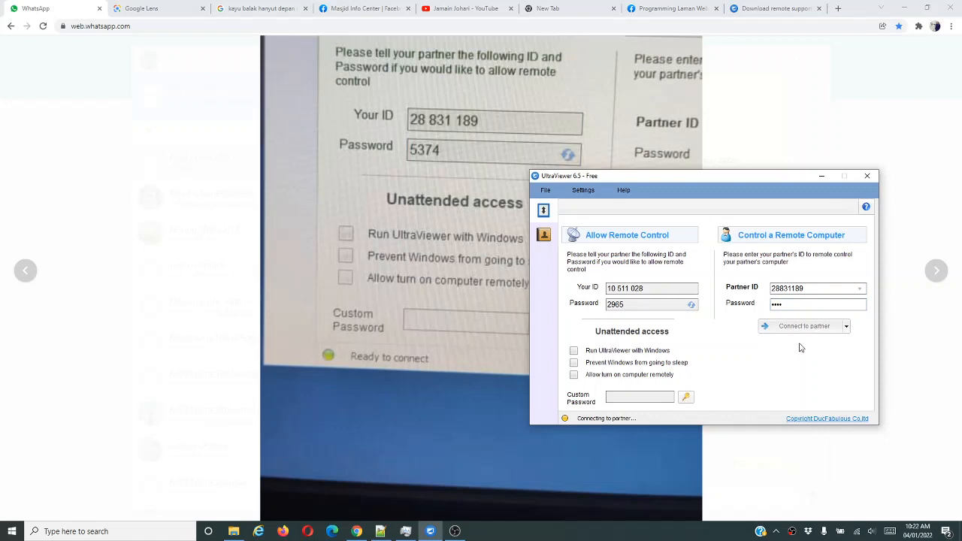
click(845, 118)
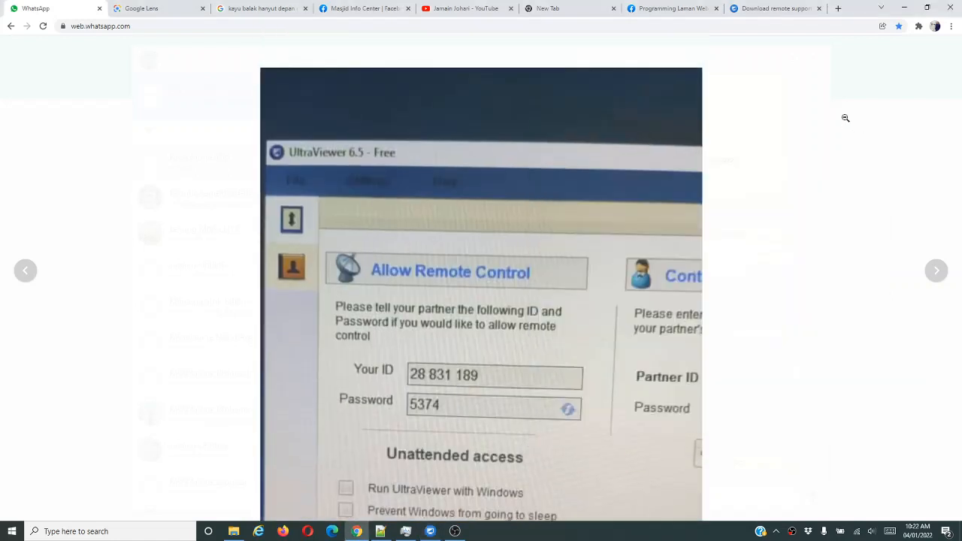
click(846, 118)
click(845, 118)
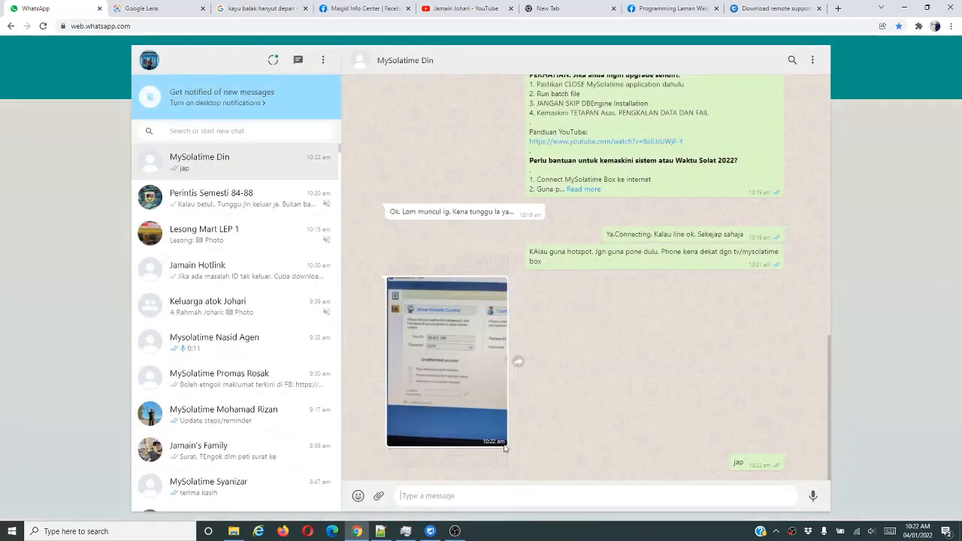
click(430, 531)
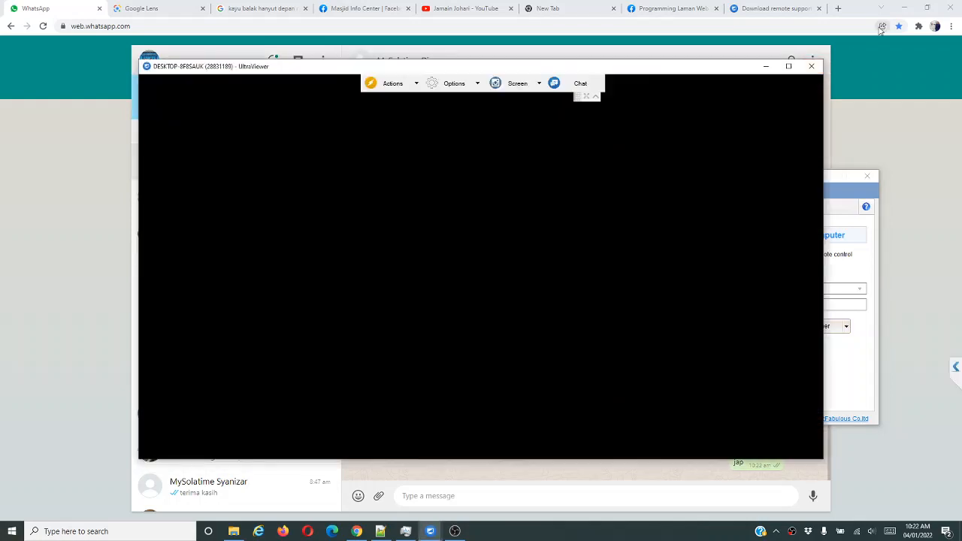
Turn 'Automatically hide the taskbar in desktop mode' Off in the remote Taskbar settings.
click(903, 10)
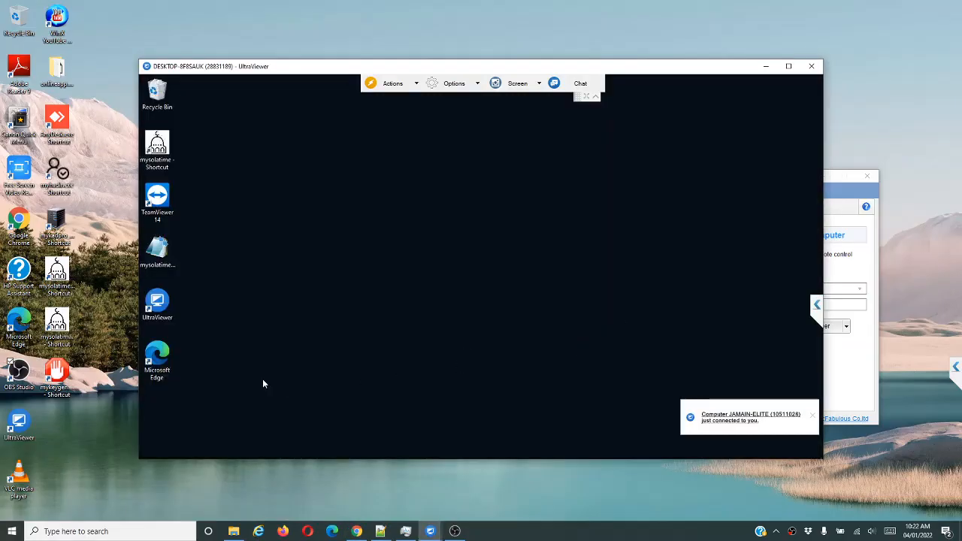
mouse_move(269, 456)
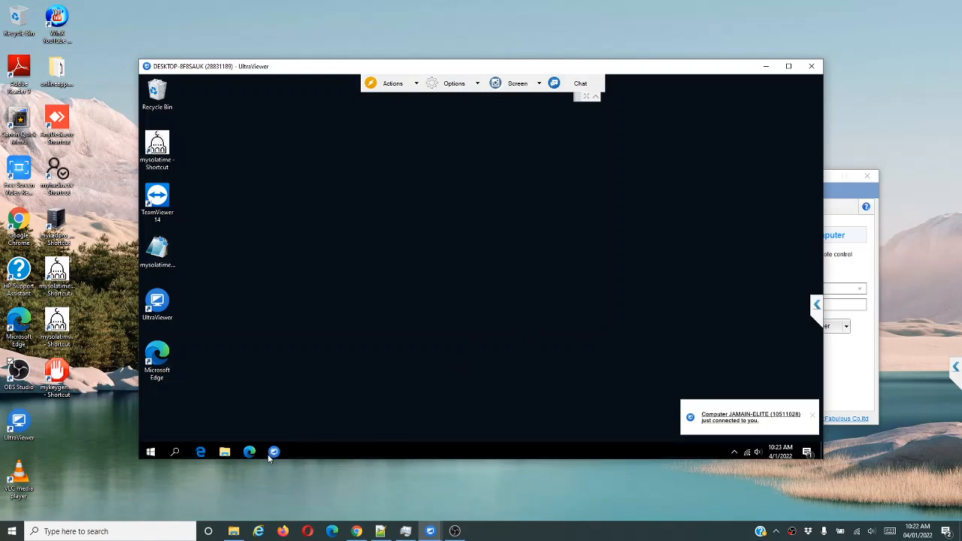
right_click(337, 454)
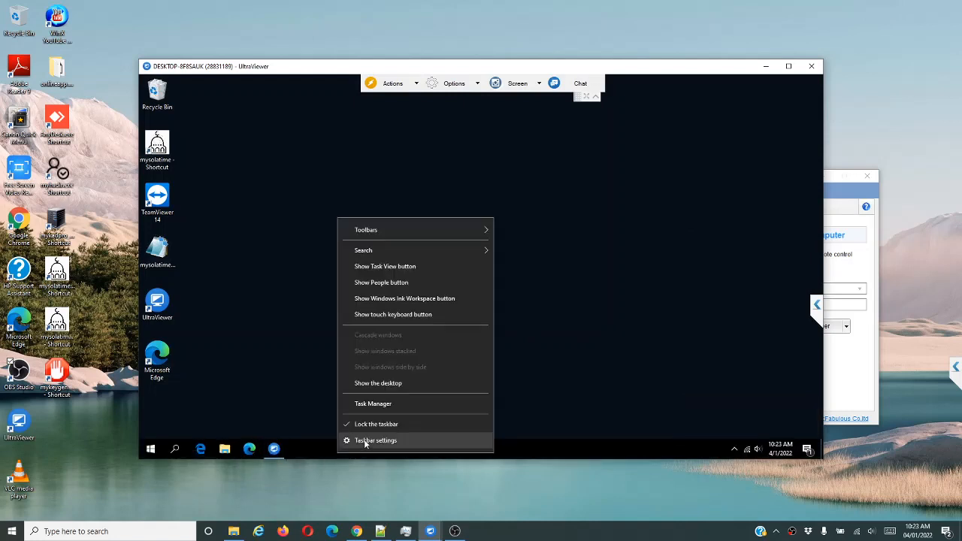
click(366, 442)
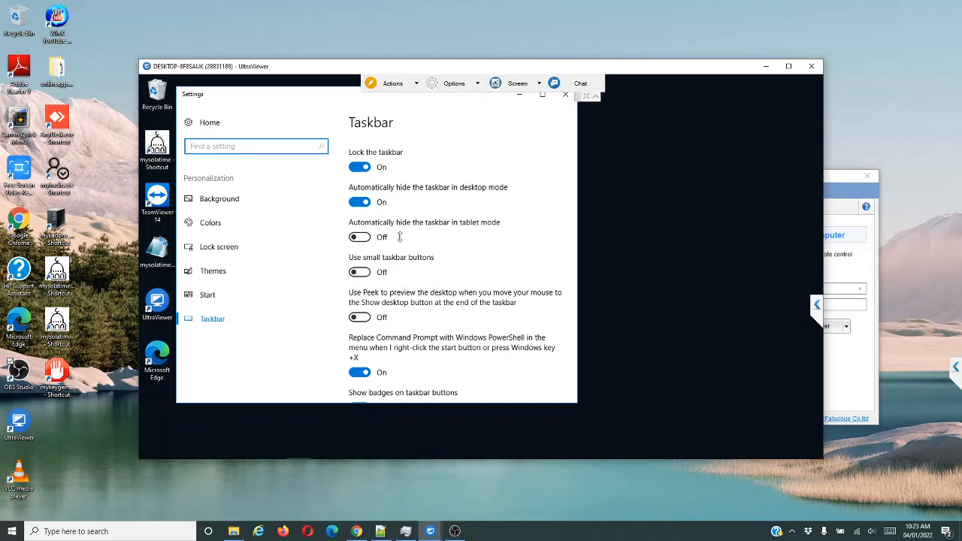
click(359, 202)
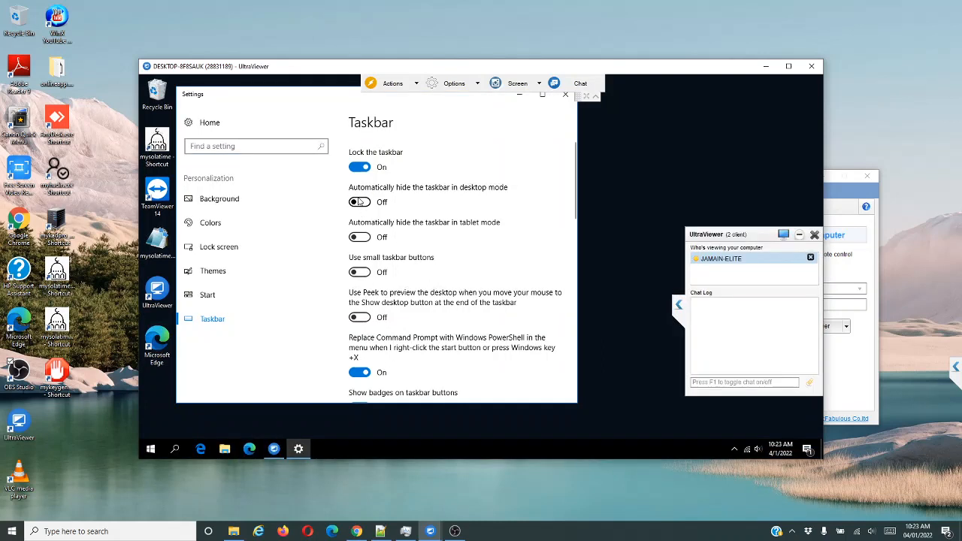
Close the remote Settings window and show the Downloads folder in File Explorer.
click(563, 97)
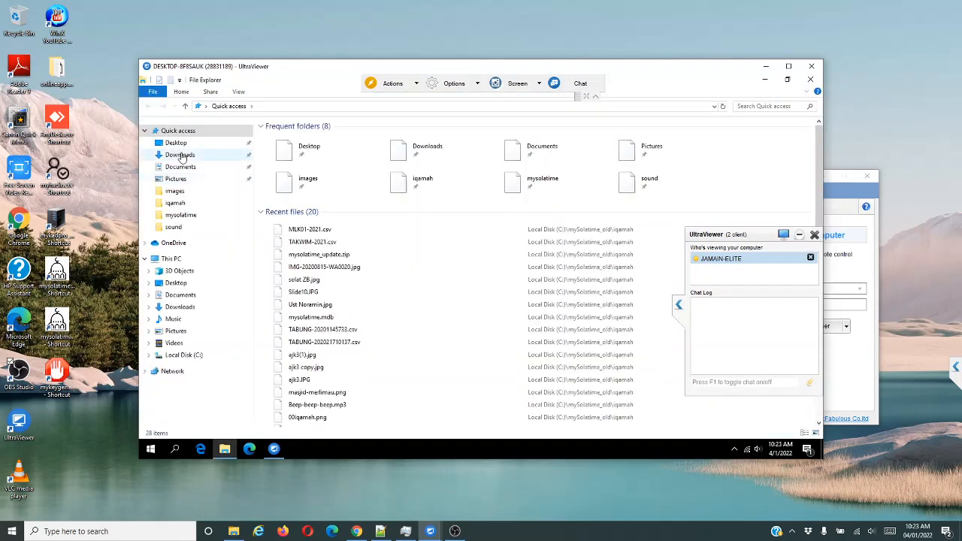
click(180, 155)
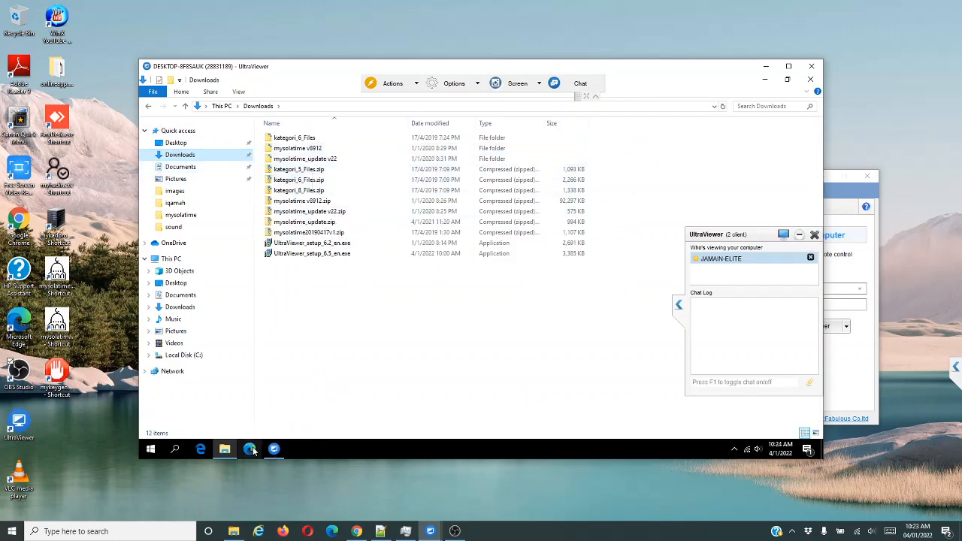
Select the Google Drive link on line 19 in Notepad++, then minimize Notepad++.
click(380, 531)
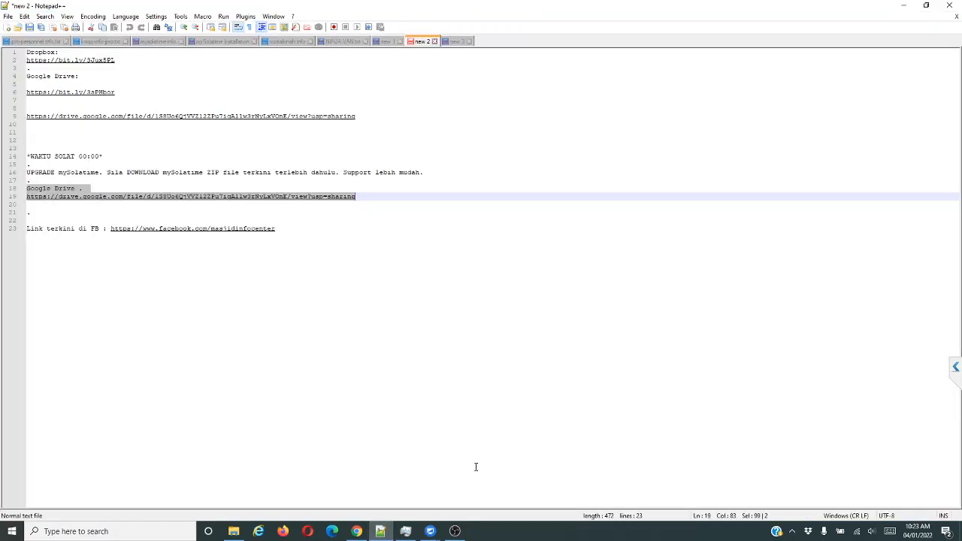
click(467, 331)
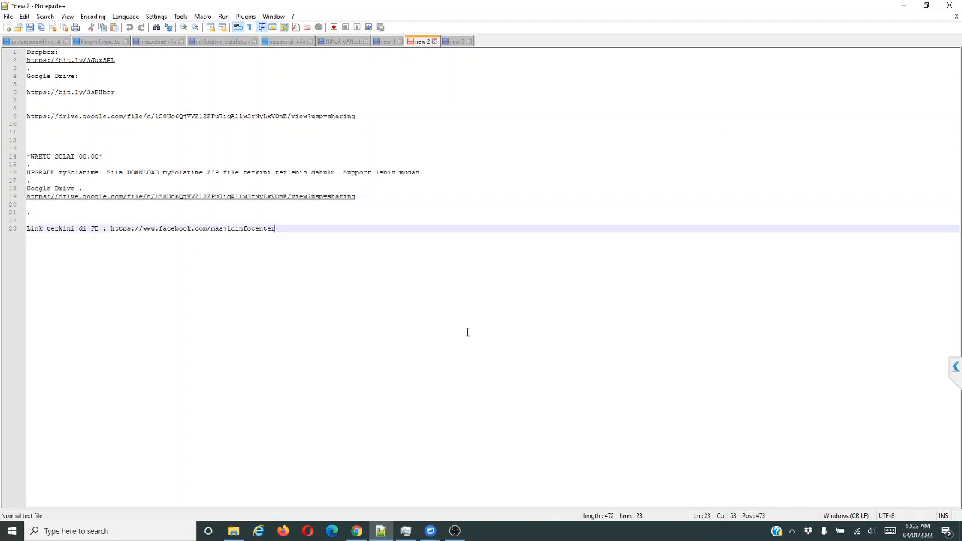
drag(359, 197, 27, 197)
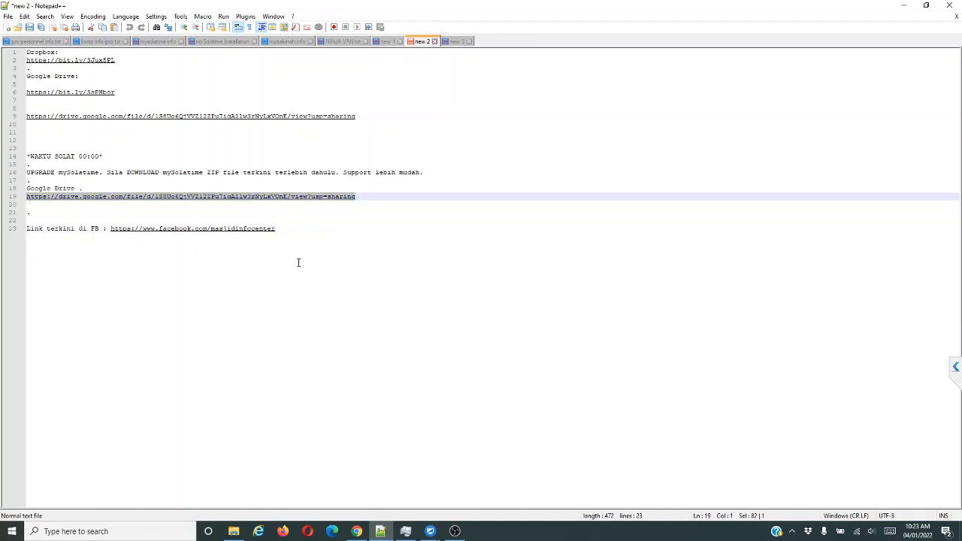
click(903, 5)
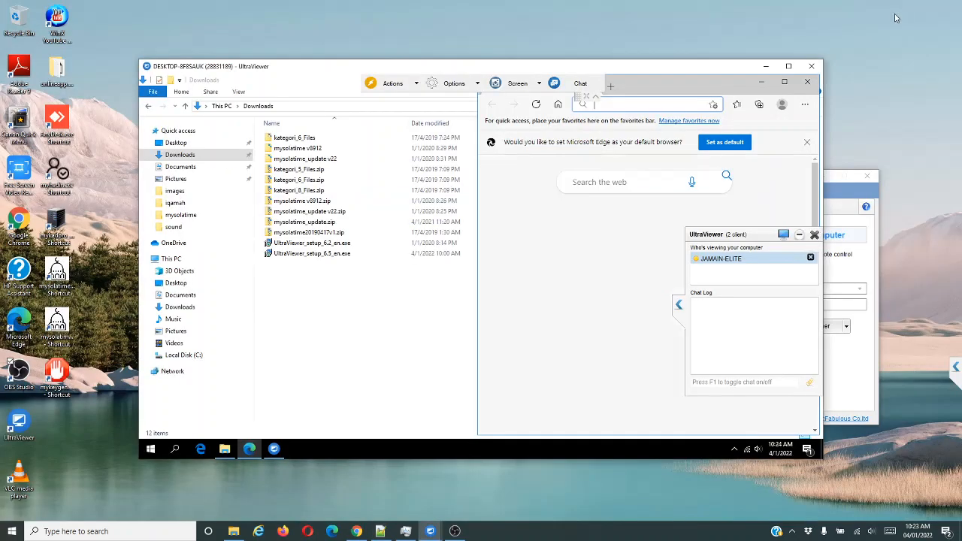
Paste the Drive link into the remote Edge, load the mysolatime_v11011.zip page, and maximize Edge.
click(628, 104)
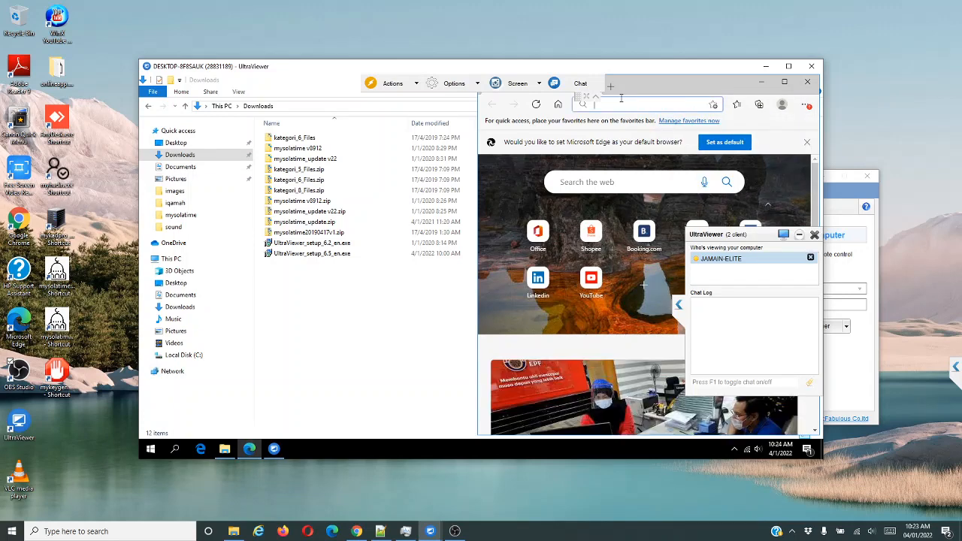
key(ctrl+v)
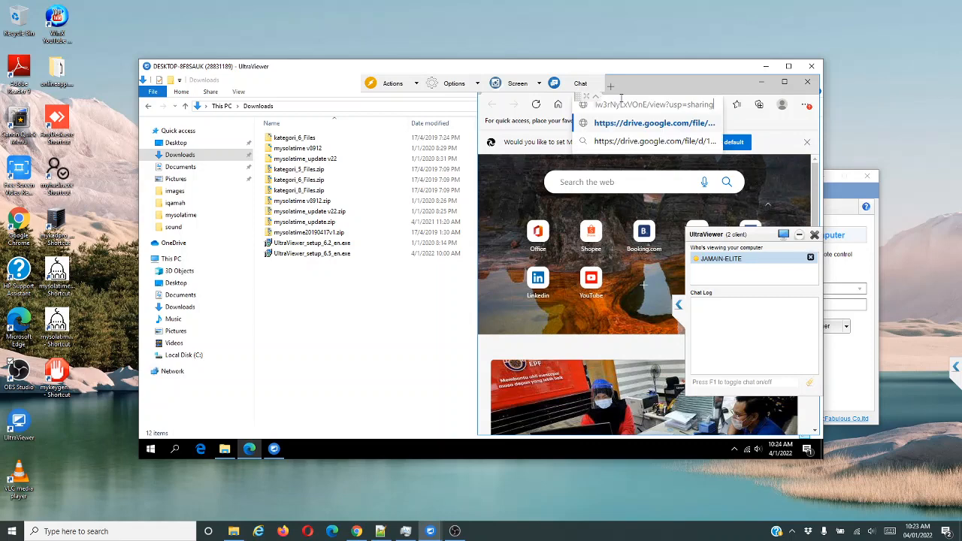
key(Return)
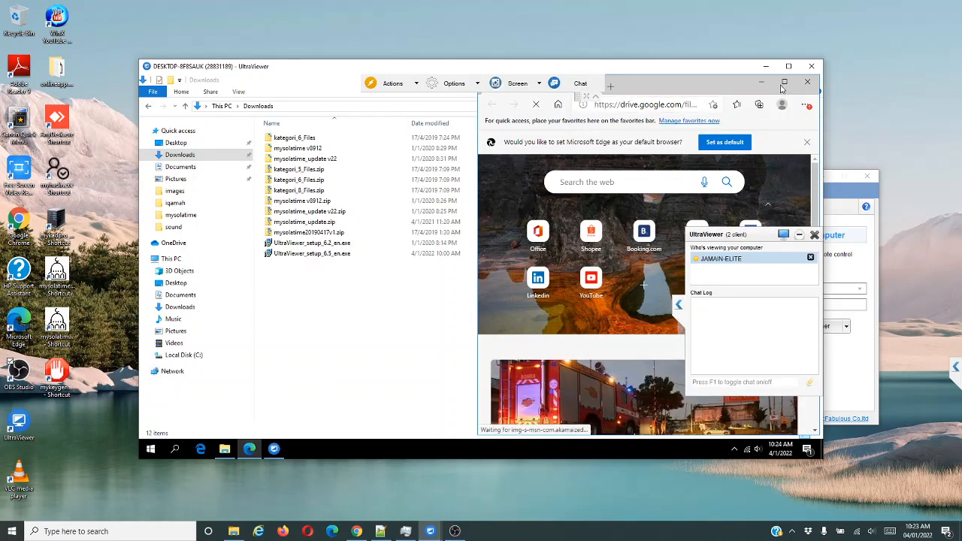
click(785, 84)
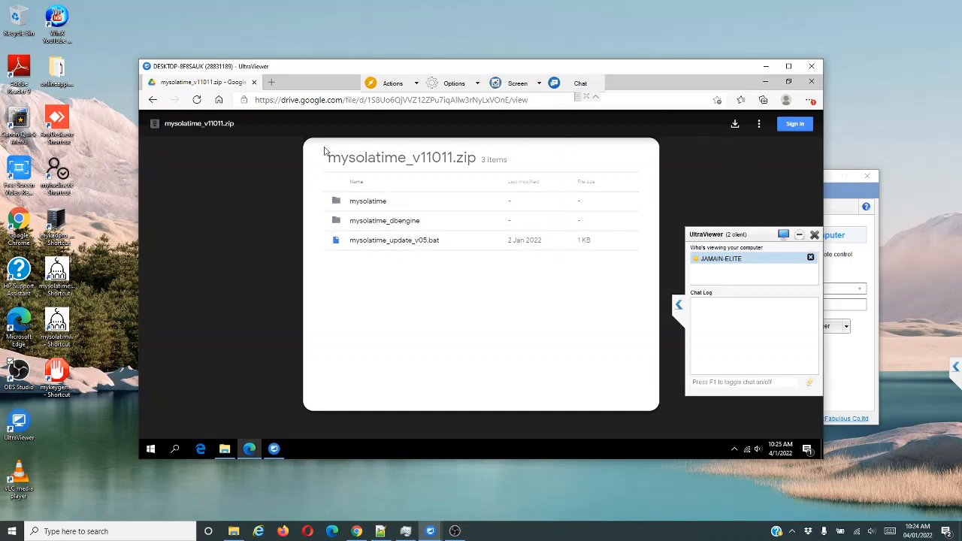
Download mysolatime_v11011.zip from Drive, choosing Download anyway on the virus-scan warning.
click(735, 125)
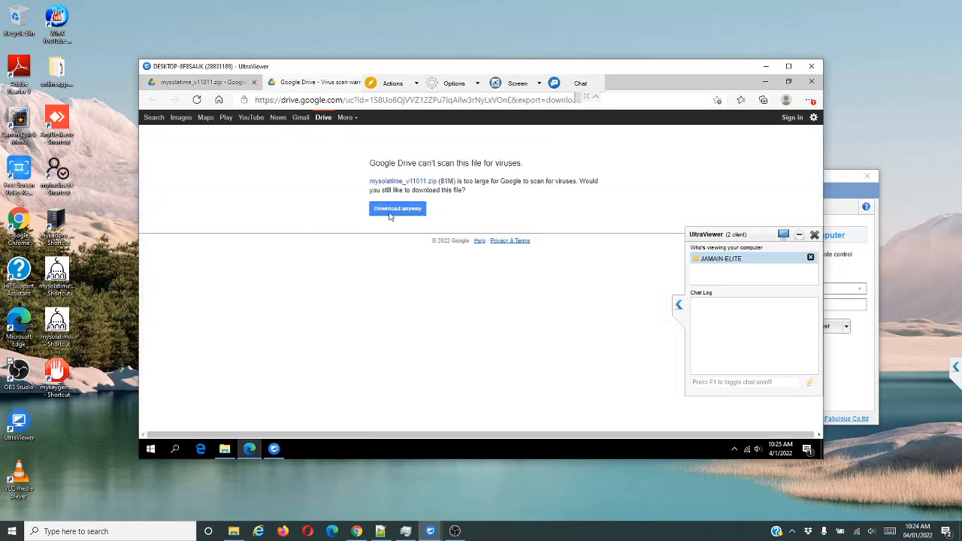
click(397, 209)
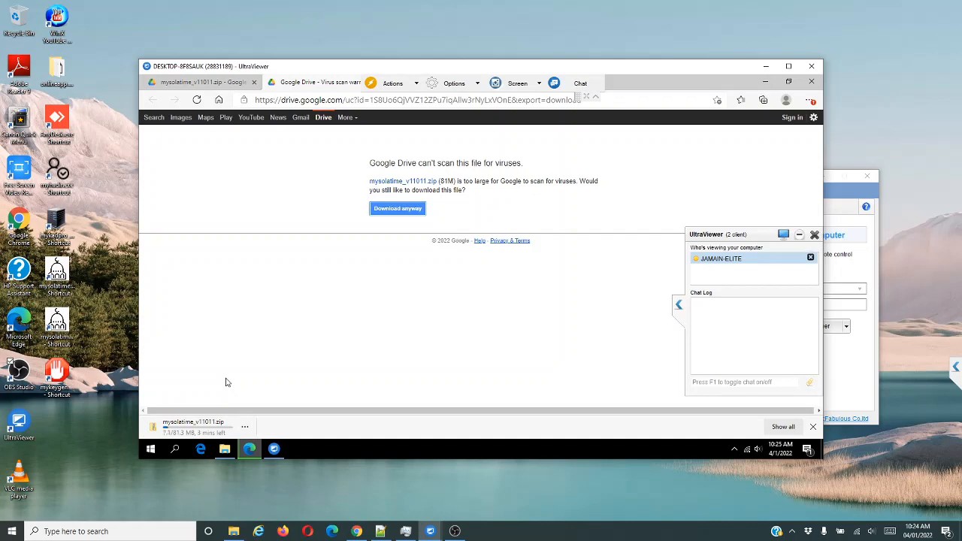
Move the UltraViewer session window up and to the left.
drag(446, 68, 414, 46)
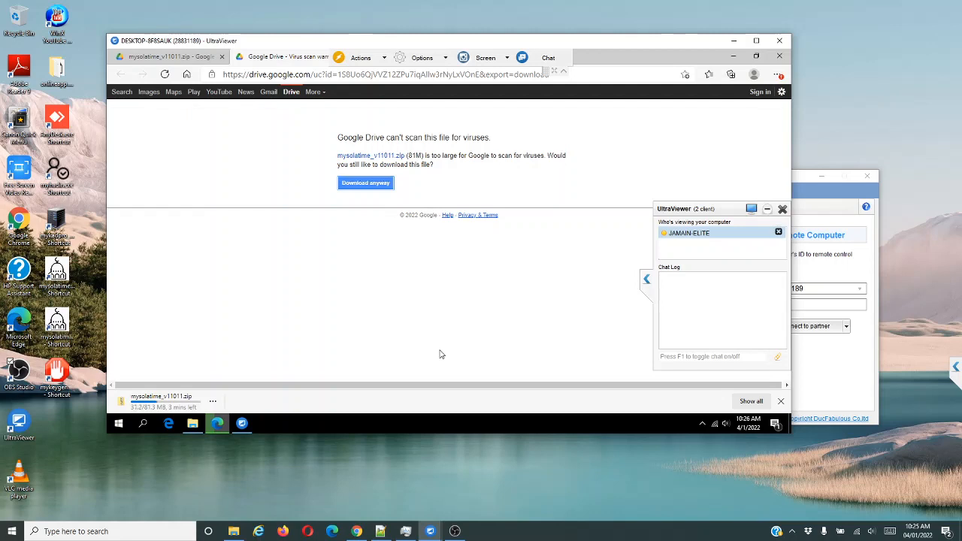
Mute the sound, then unmute and raise the volume three notches while the download completes.
key(XF86AudioMute)
key(XF86AudioRaiseVolume)
key(XF86AudioRaiseVolume)
key(XF86AudioRaiseVolume)
key(XF86AudioRaiseVolume)
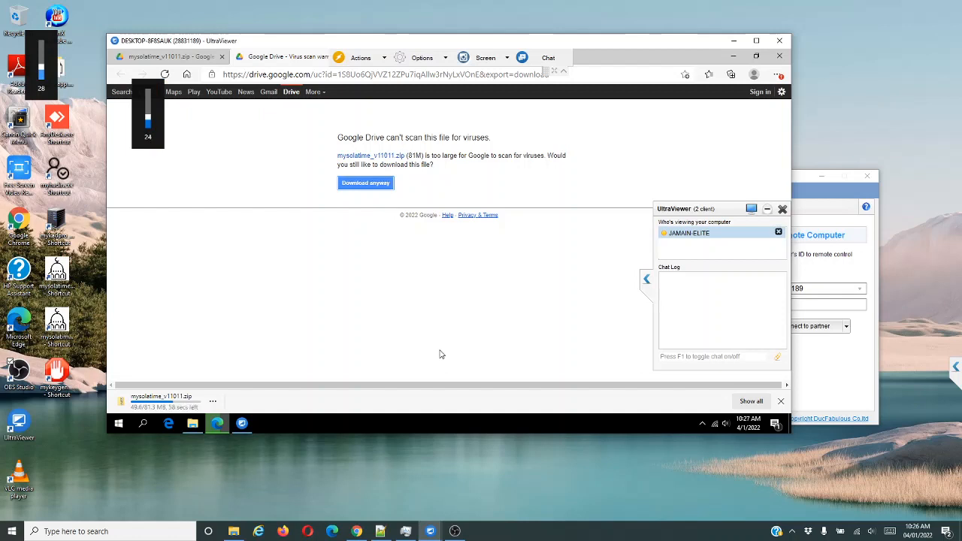
key(XF86AudioRaiseVolume)
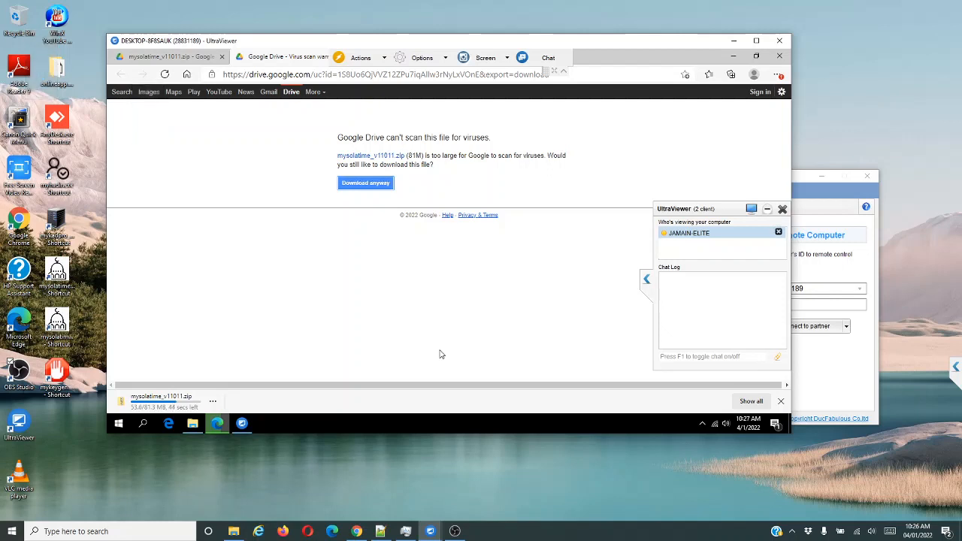
key(XF86AudioRaiseVolume)
key(XF86AudioRaiseVolume)
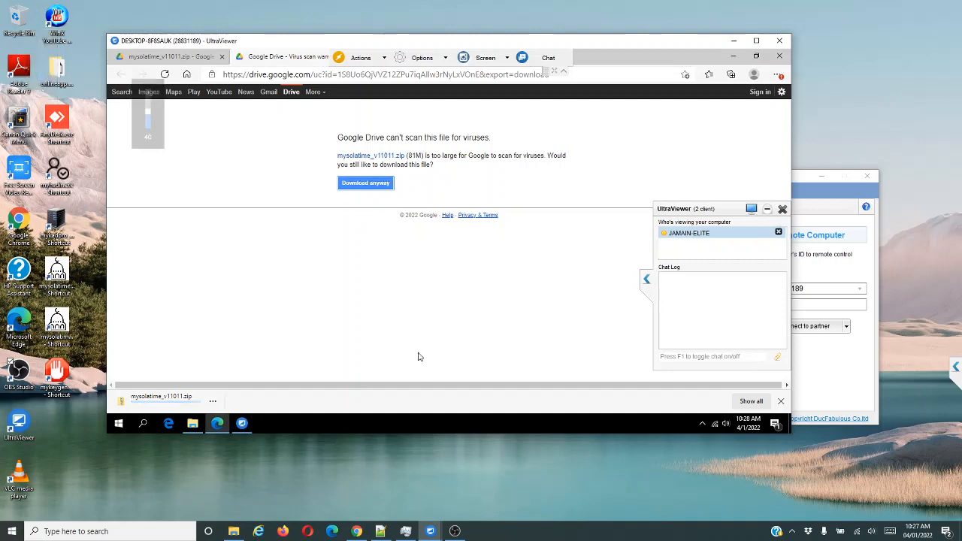
Show the downloaded zip in its folder and choose Extract All on mysolatime_v11011.zip.
click(214, 402)
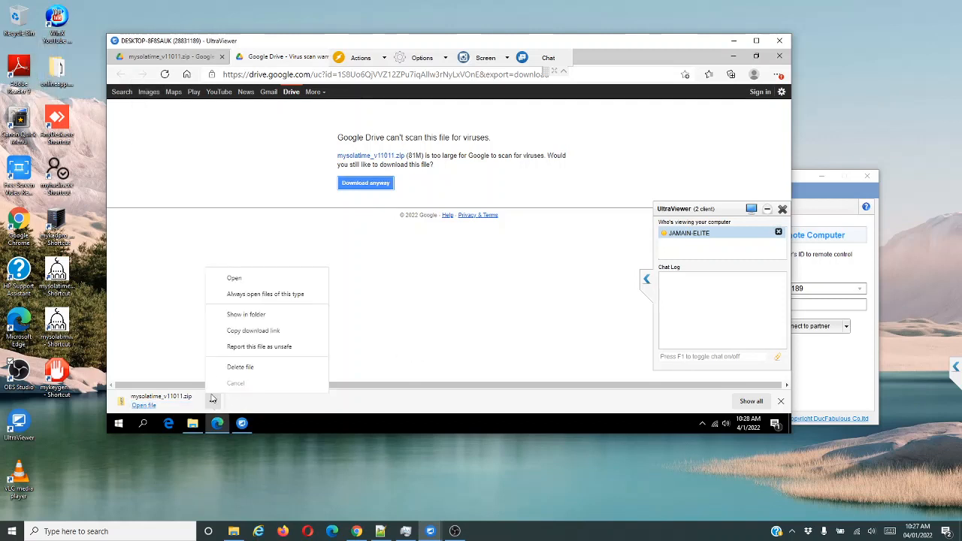
click(244, 317)
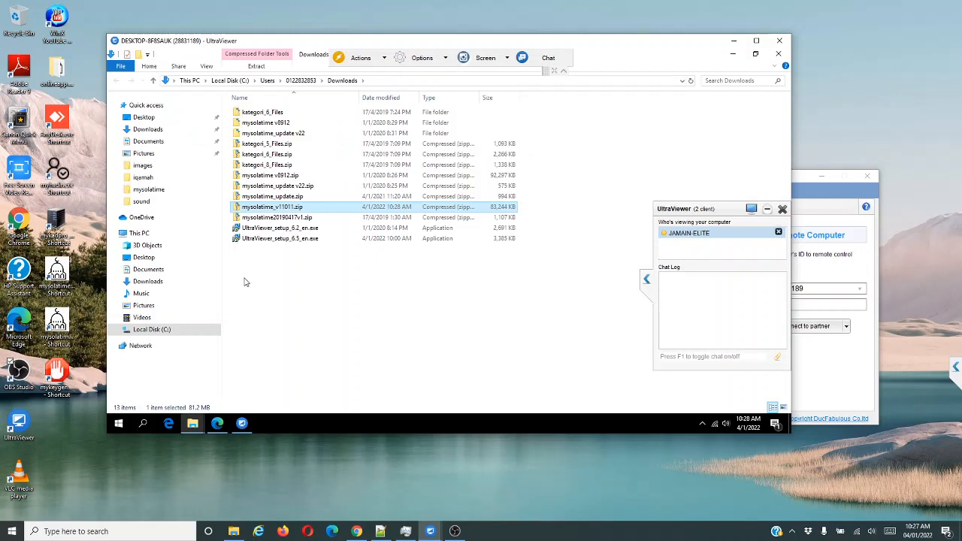
right_click(283, 210)
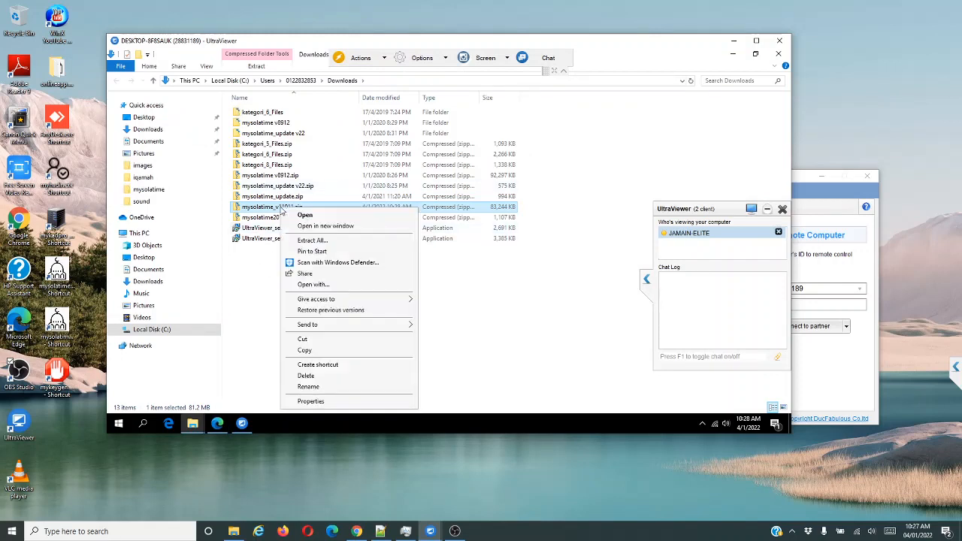
click(306, 243)
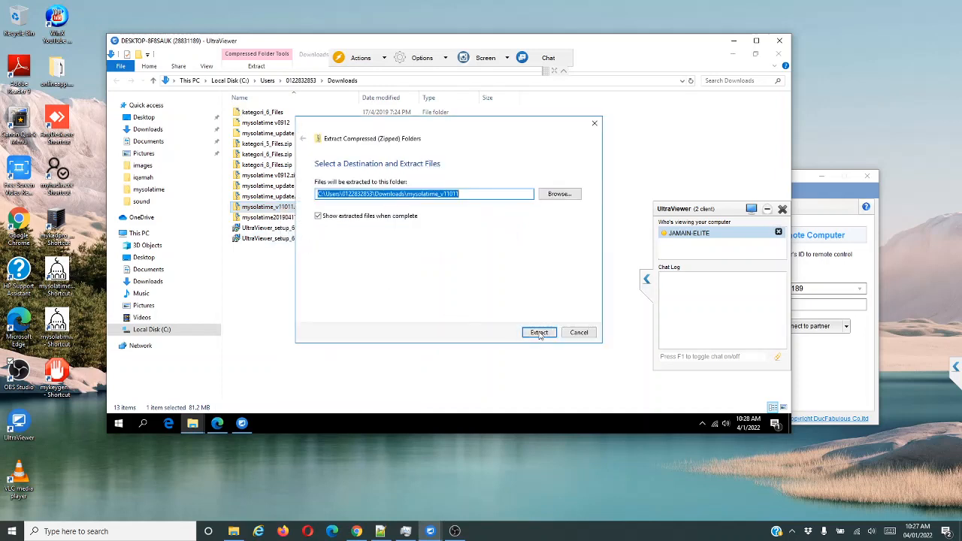
Extract into the mysolatime_v11011 folder, close the Explorer, Edge and Downloads windows, and unmute.
click(539, 333)
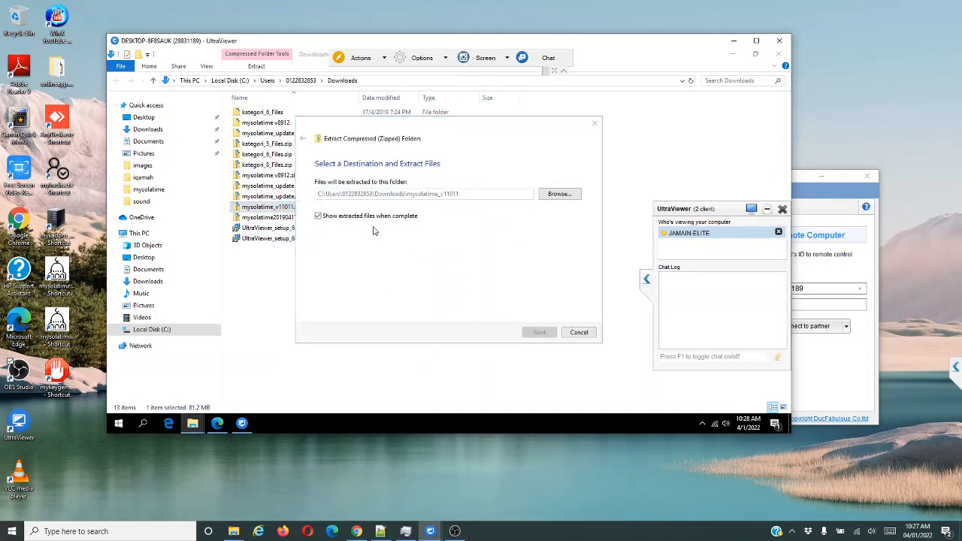
click(779, 56)
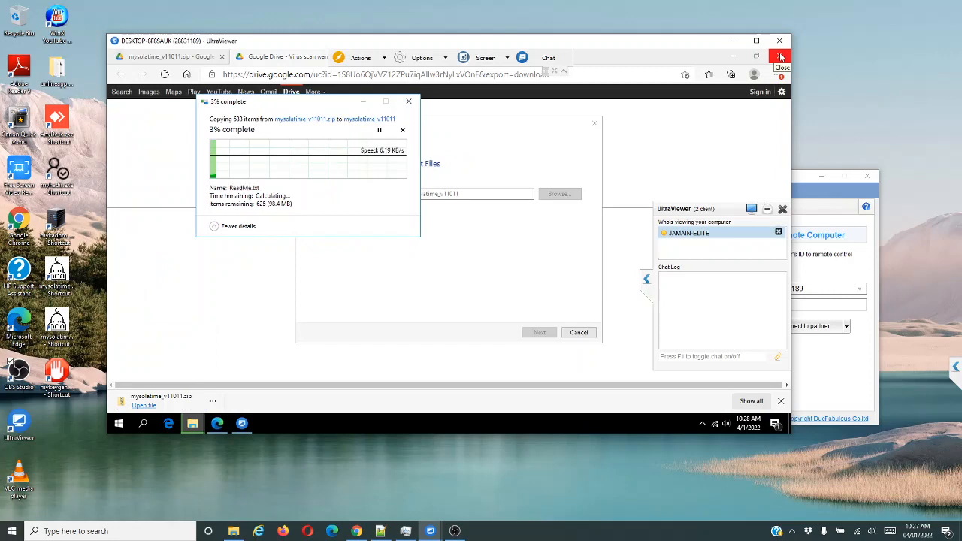
click(780, 56)
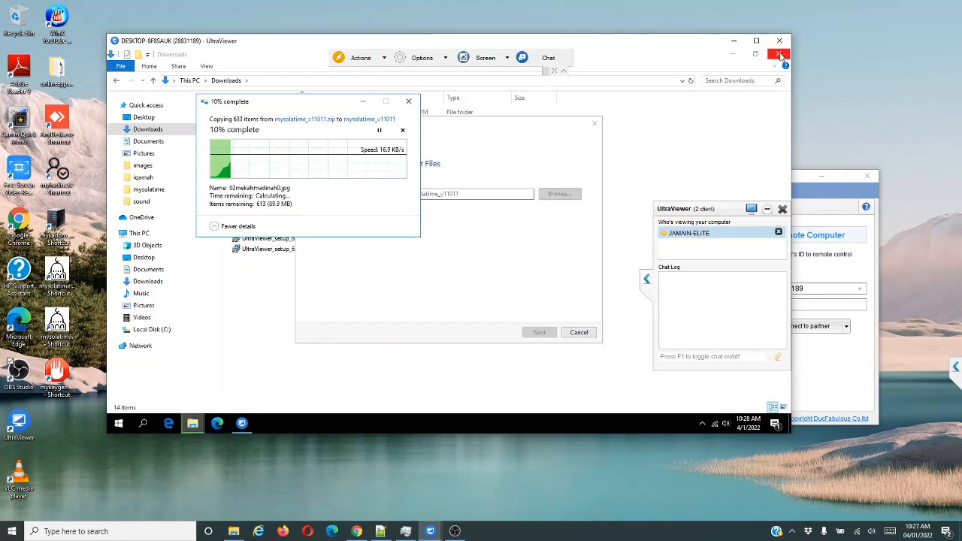
click(780, 56)
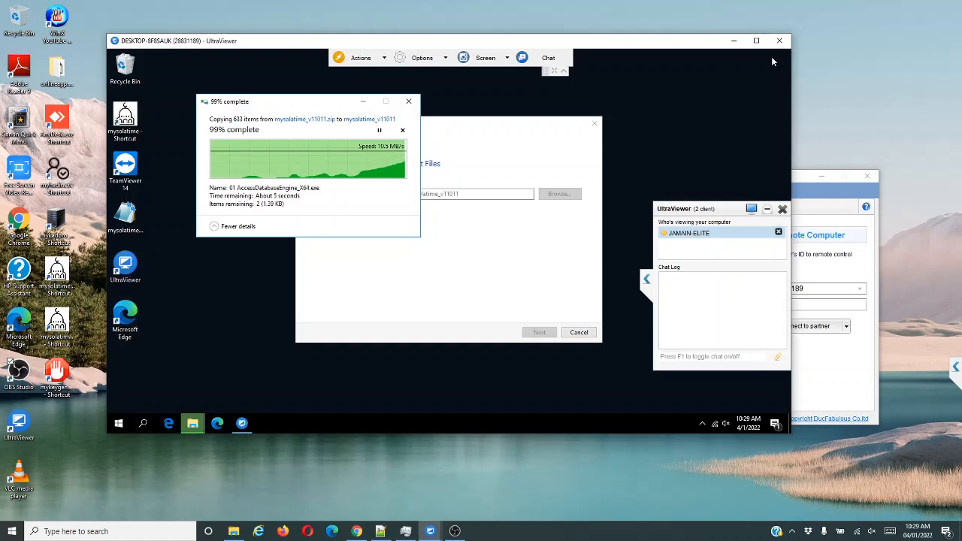
key(XF86AudioMute)
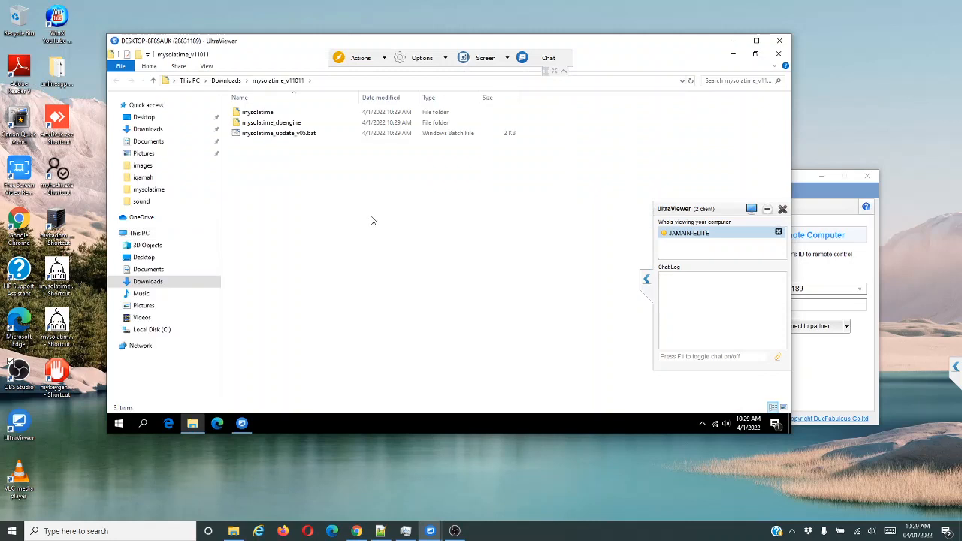
Select items in the mysolatime_v11011 folder, ending on mysolatime_update_v05.bat.
click(261, 114)
click(266, 126)
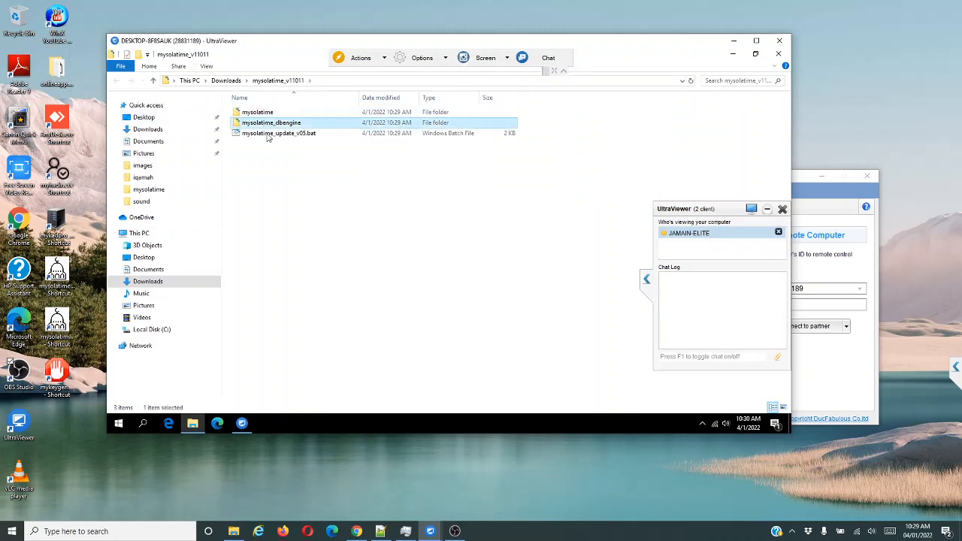
click(268, 134)
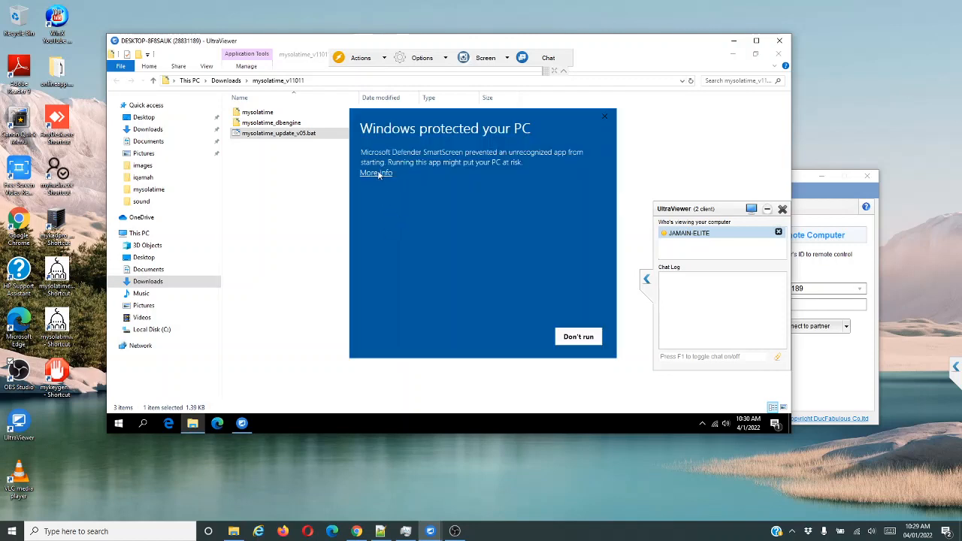
Run mysolatime_update_v05.bat past the SmartScreen warning, then show Local Disk (C:) in Explorer.
click(376, 173)
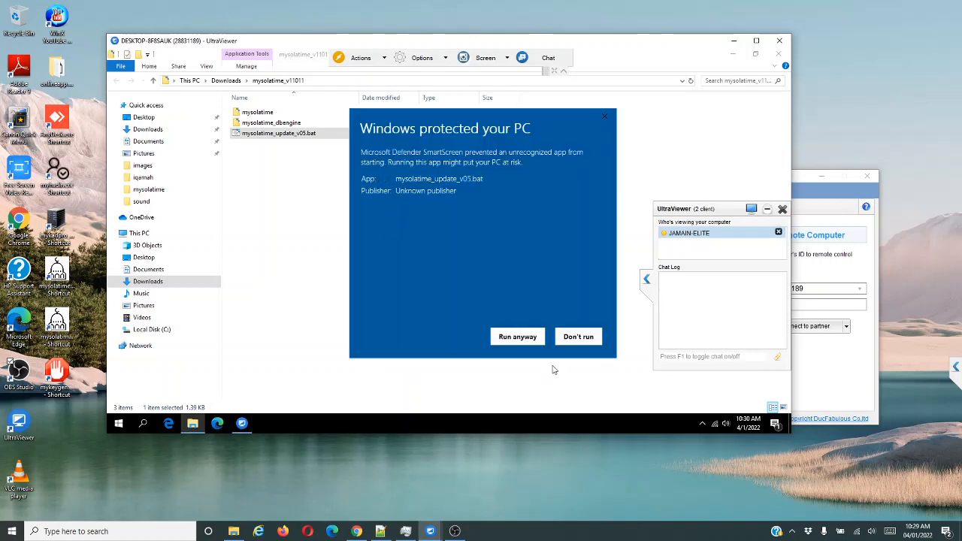
click(518, 339)
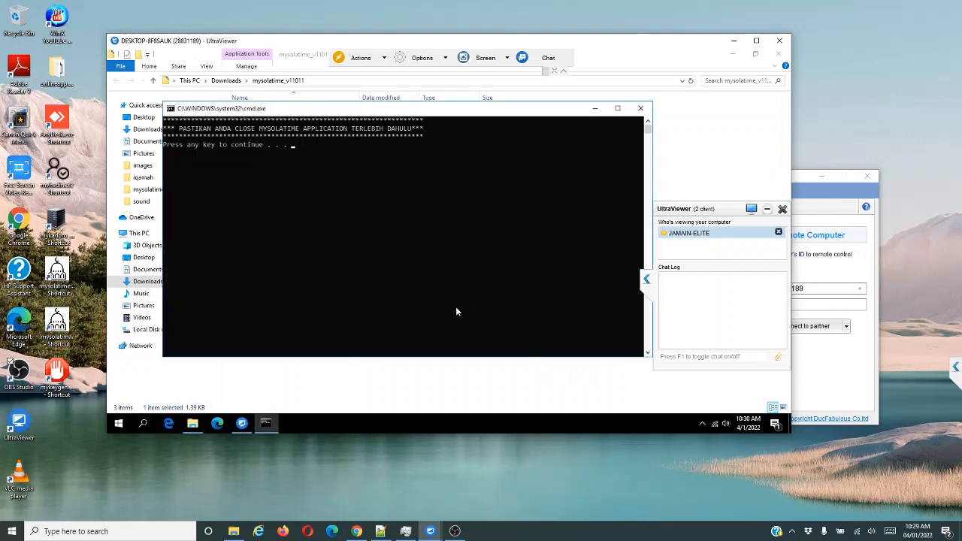
drag(339, 112, 381, 114)
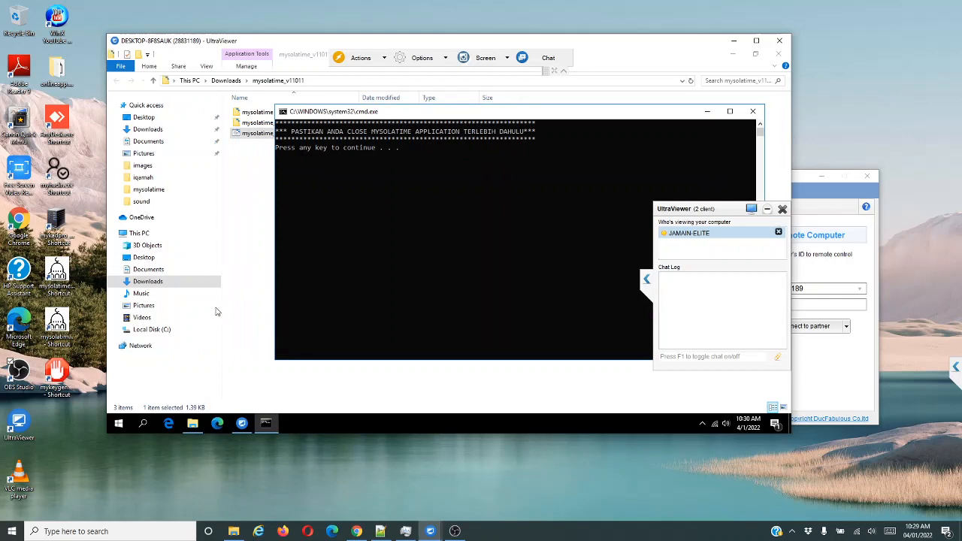
click(155, 330)
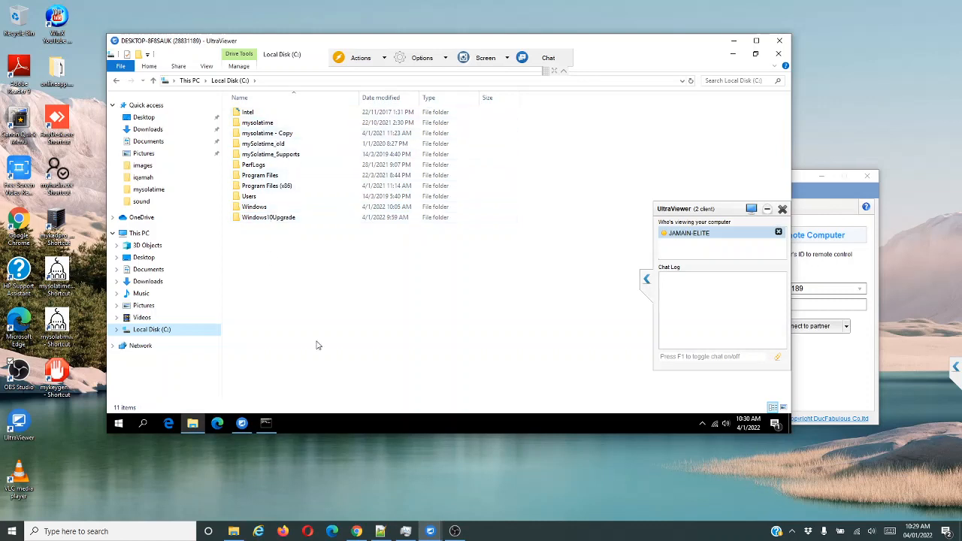
Bring the update console forward and continue the script past its first two pauses.
click(265, 423)
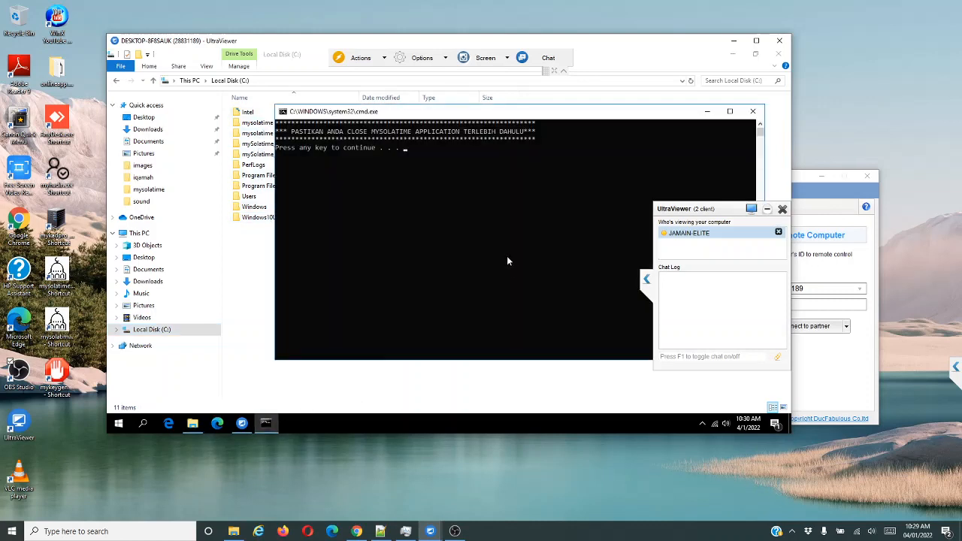
drag(456, 115, 481, 114)
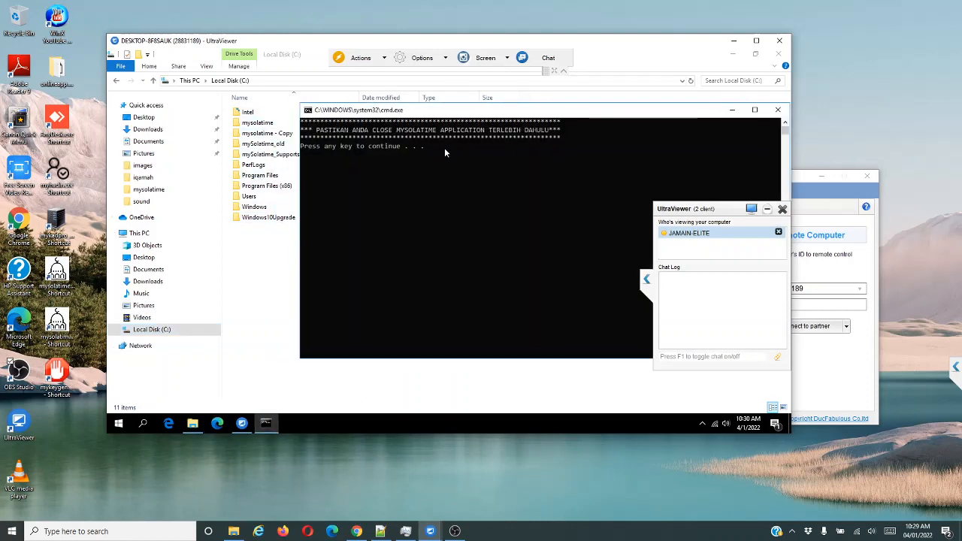
click(445, 147)
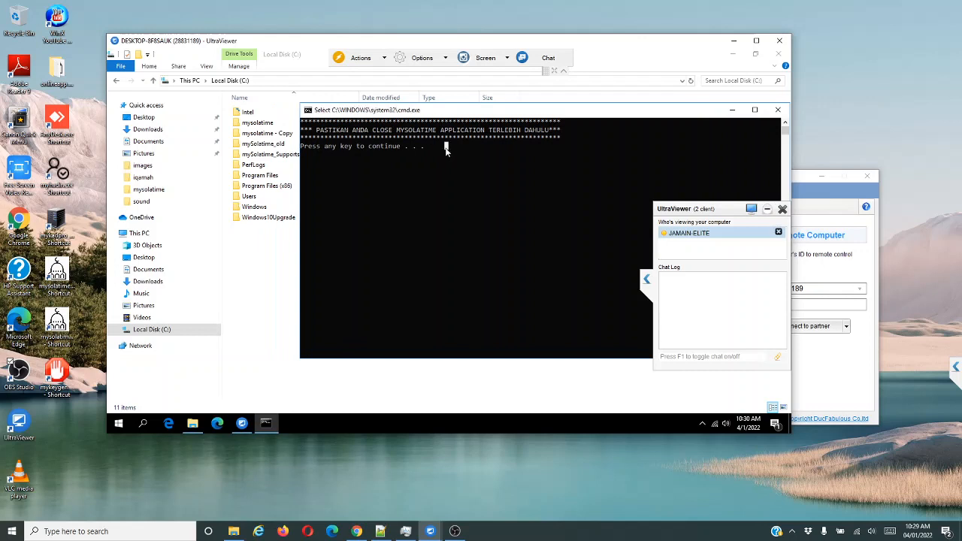
key(Return)
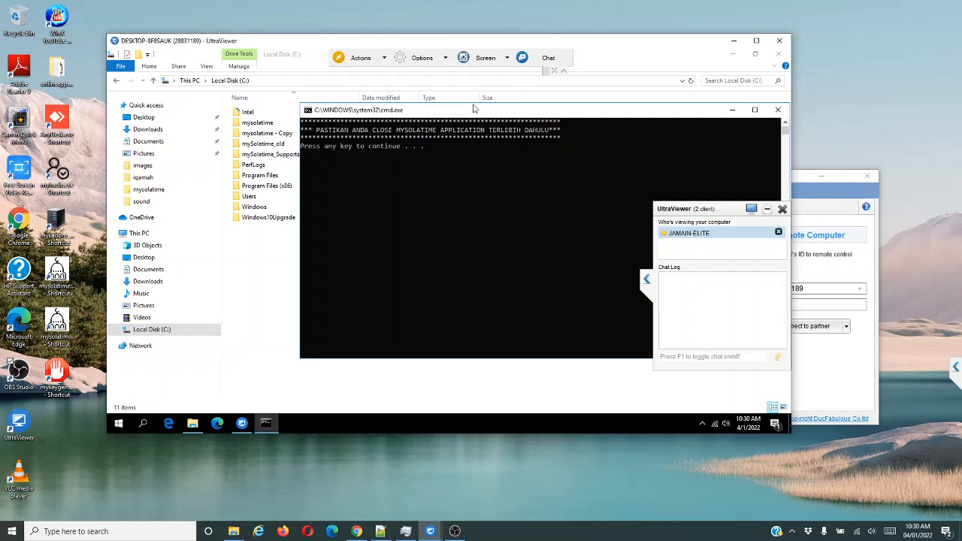
key(Return)
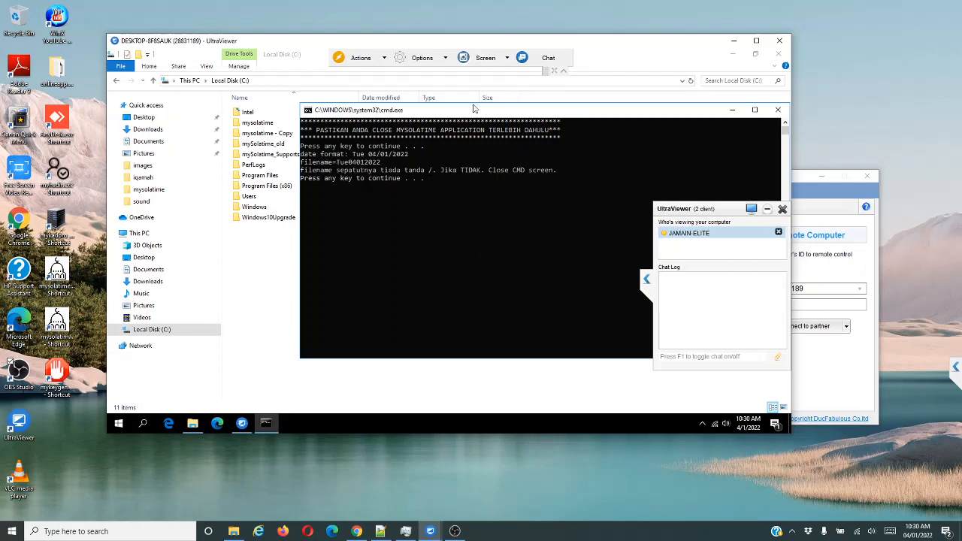
key(Return)
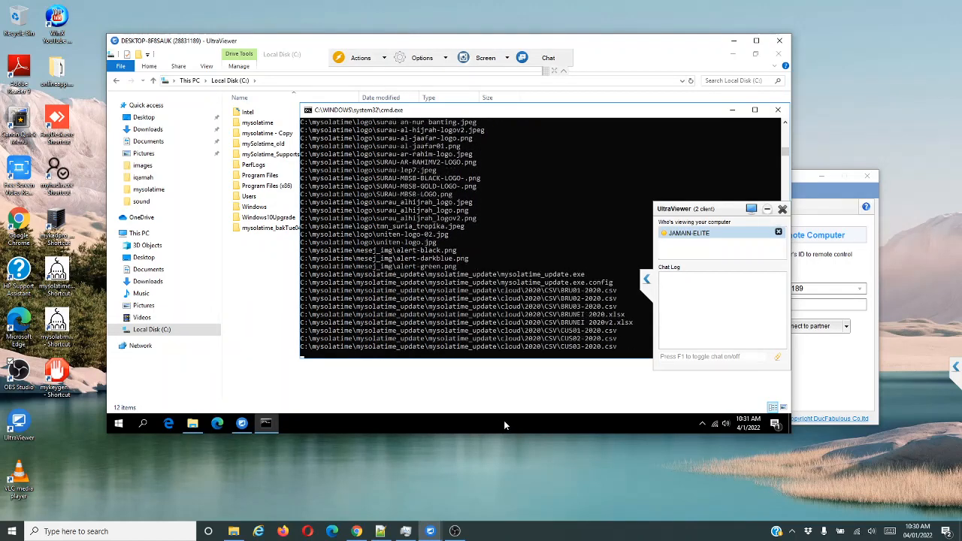
Open Task Manager in full view, minimize it, and return to the C: drive listing.
right_click(505, 425)
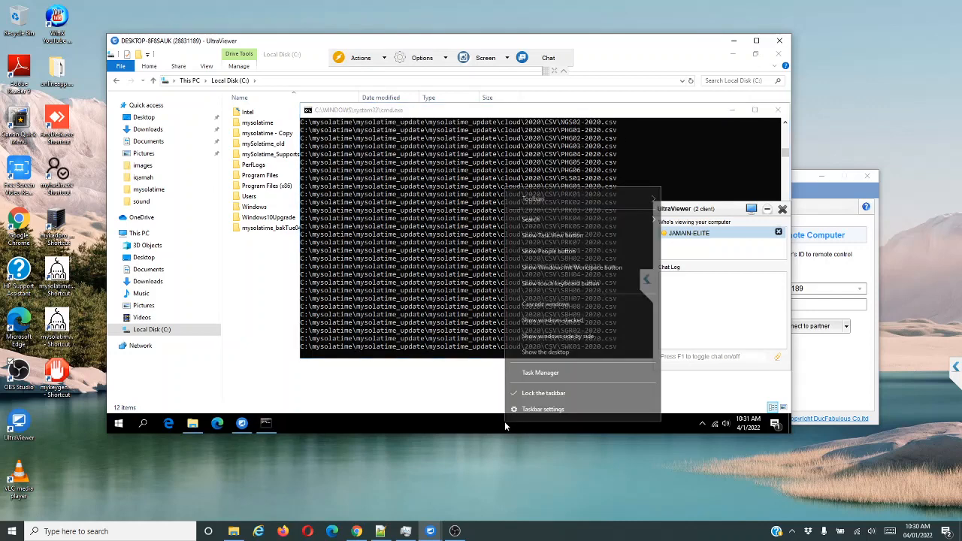
click(535, 373)
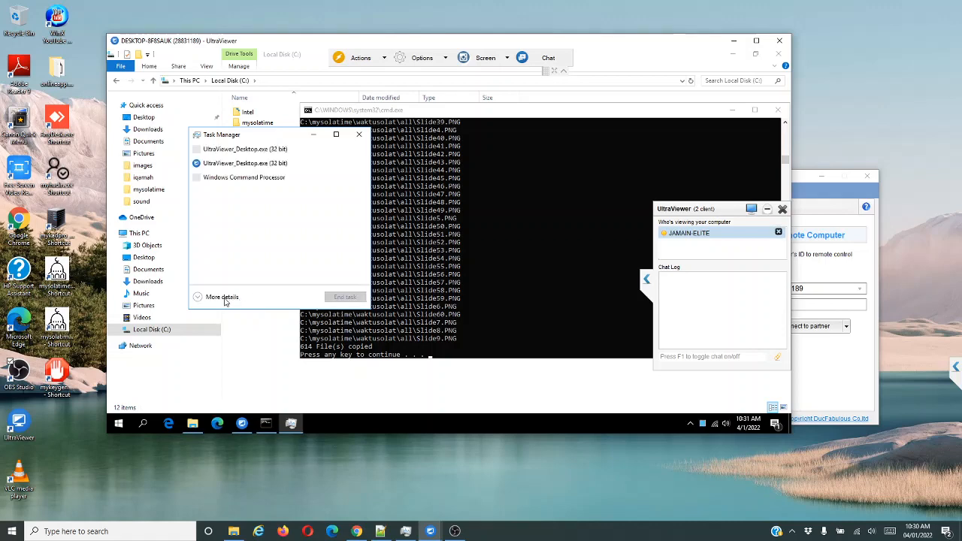
click(222, 297)
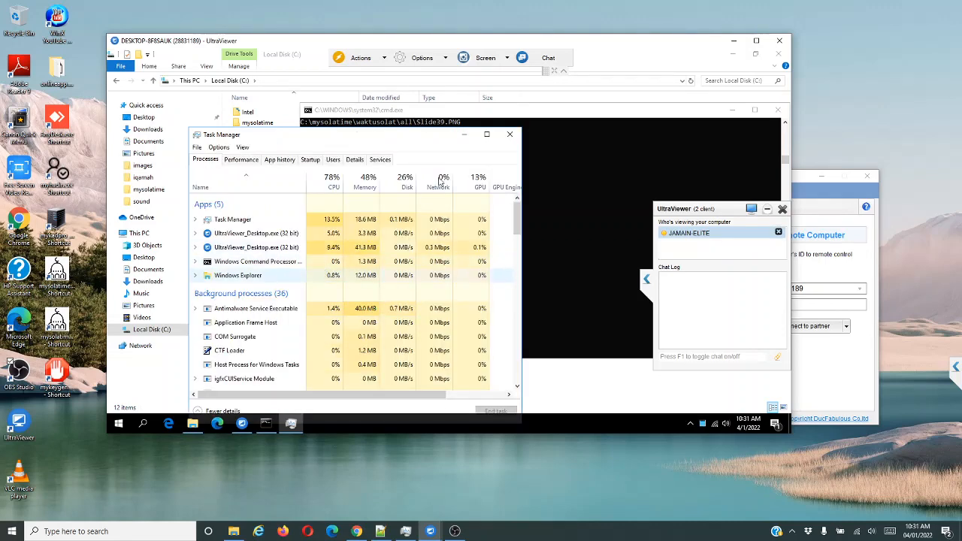
click(464, 134)
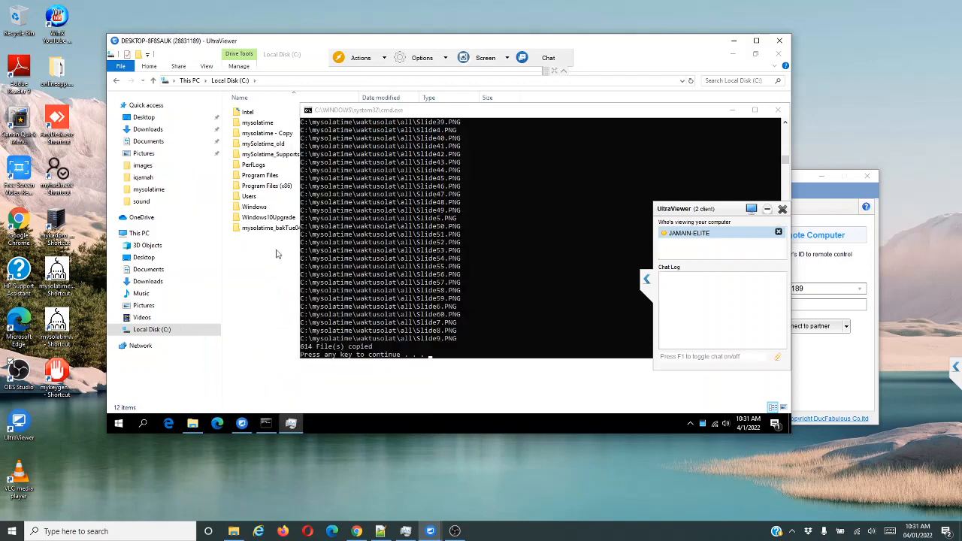
click(169, 329)
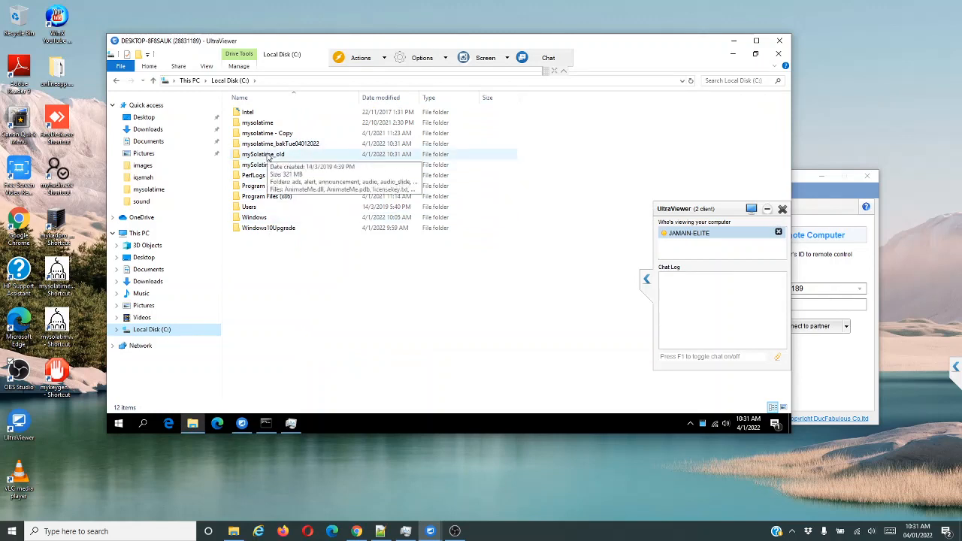
Rename mySolatime_old to mySolatime_oldv1 and bring the update console back to the front.
click(268, 156)
key(F2)
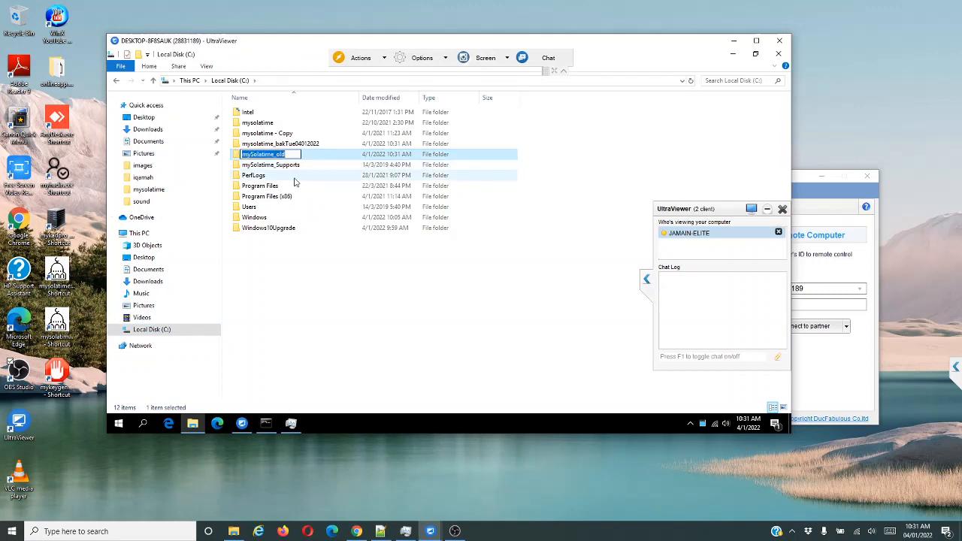
key(End)
key(Return)
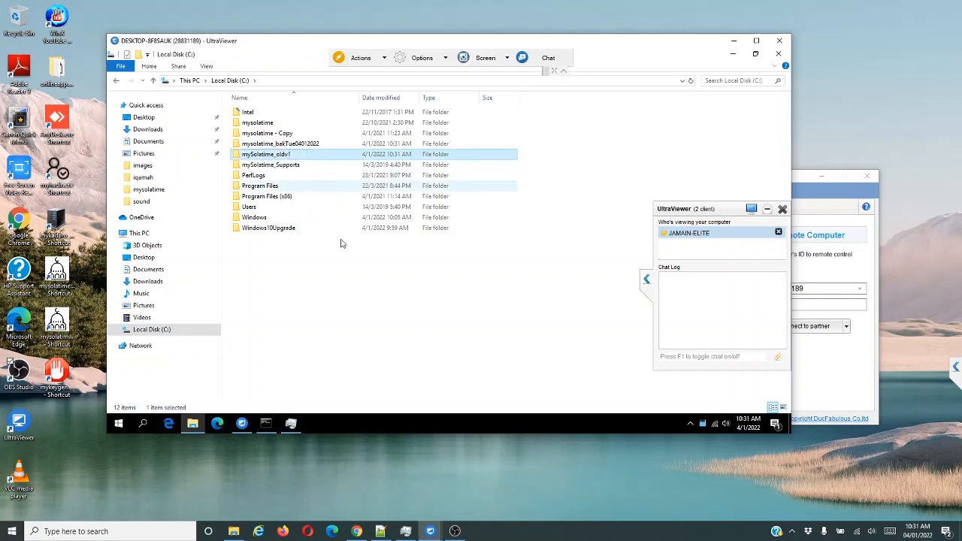
click(266, 424)
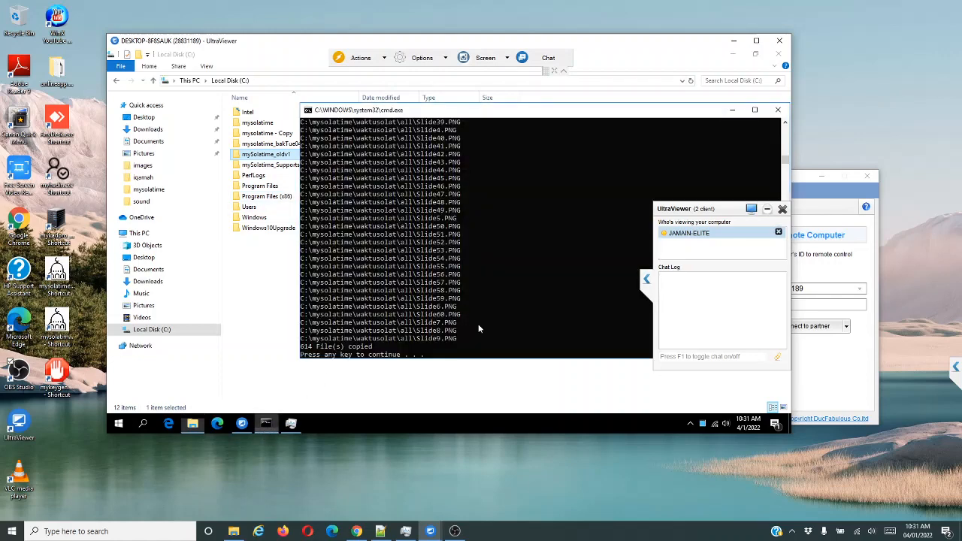
drag(786, 159, 785, 129)
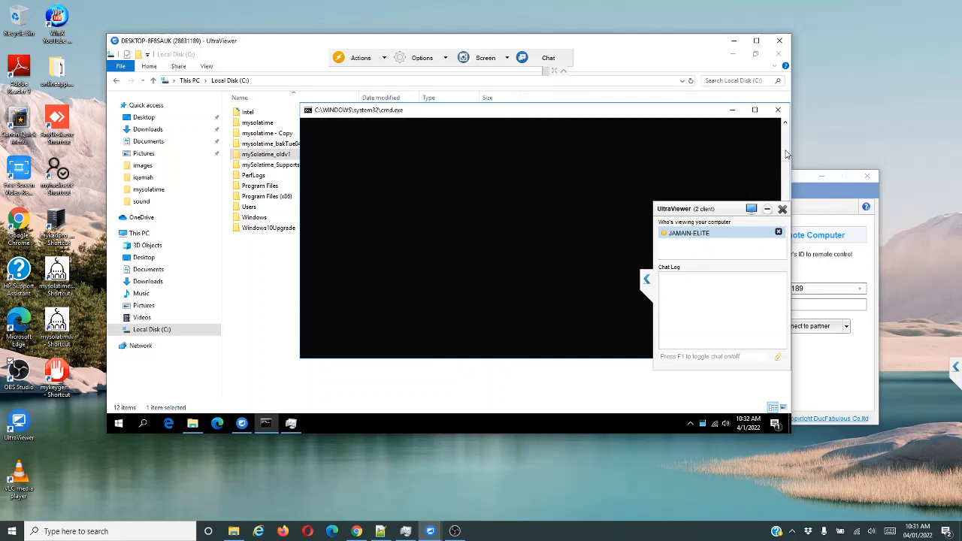
Collapse the UltraViewer chat panel and continue the script through its delete, backup and copy pauses.
click(648, 281)
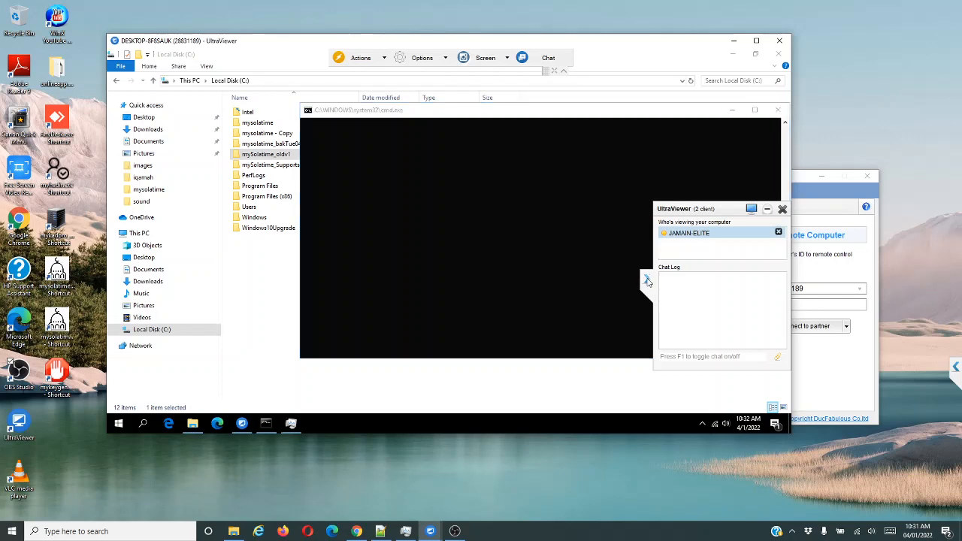
click(648, 280)
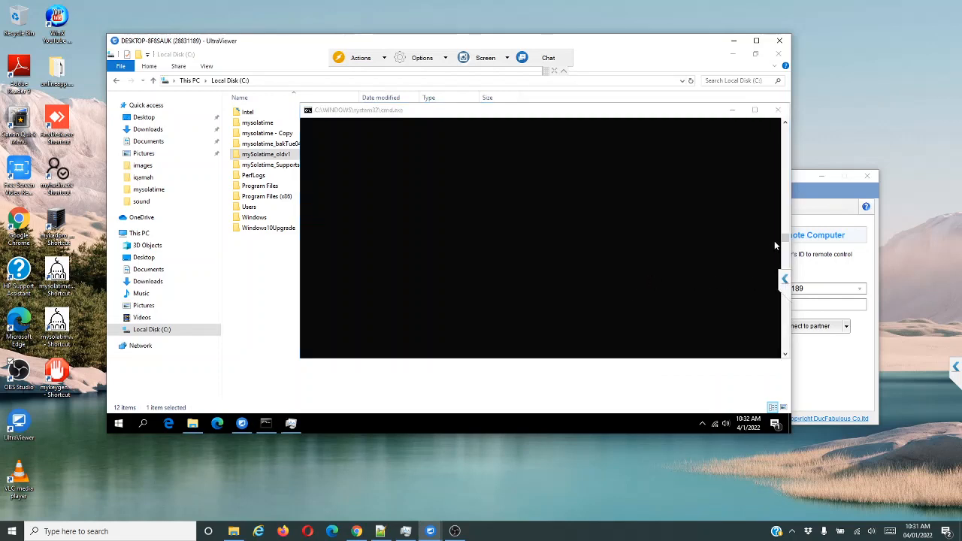
click(786, 237)
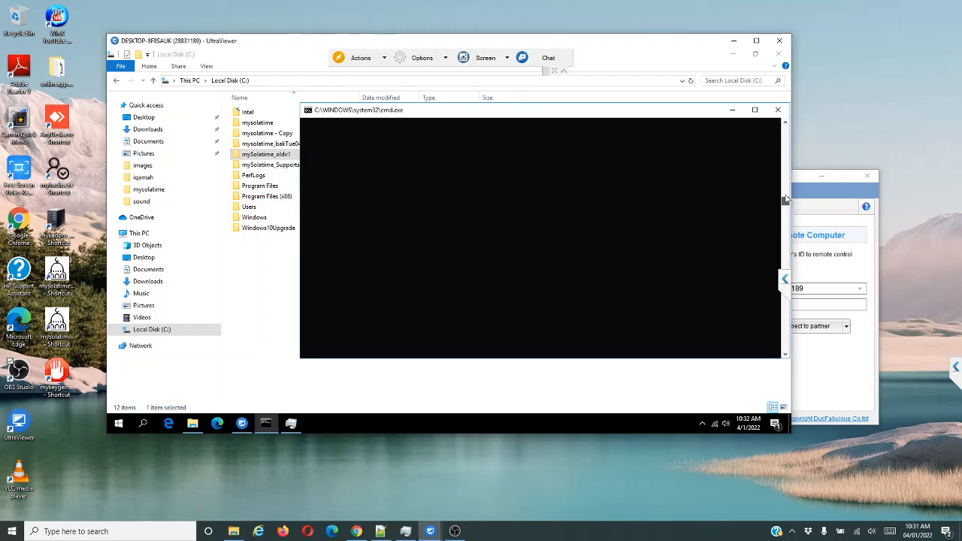
drag(786, 191, 784, 165)
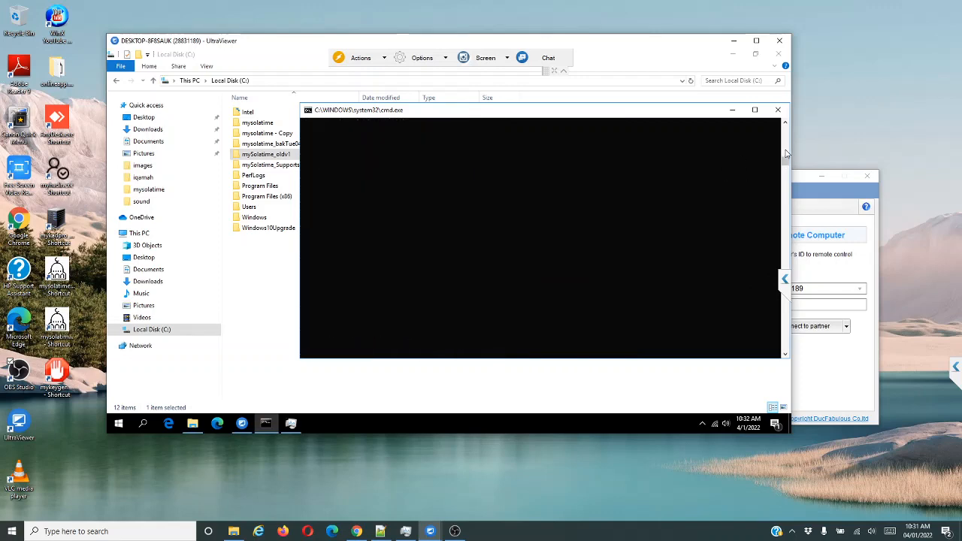
drag(784, 157, 784, 157)
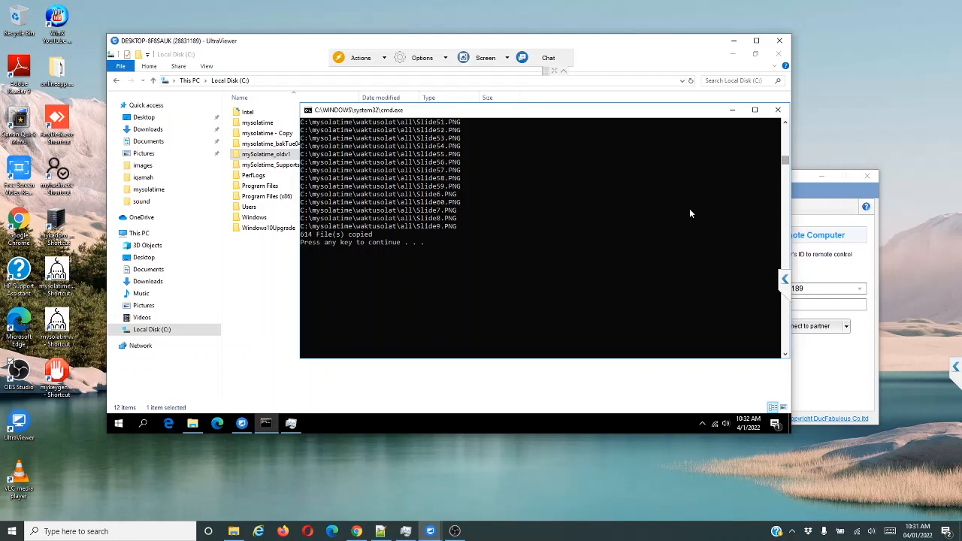
key(Return)
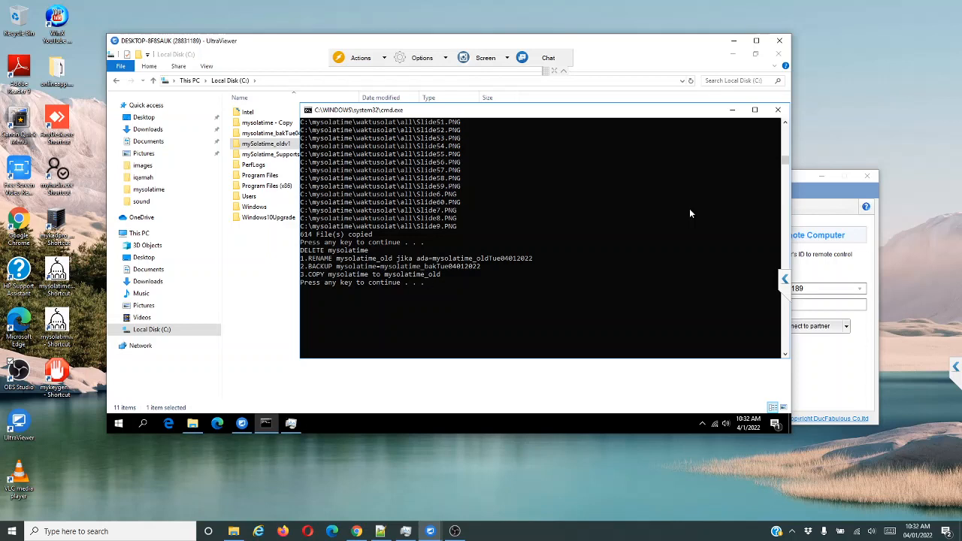
key(Return)
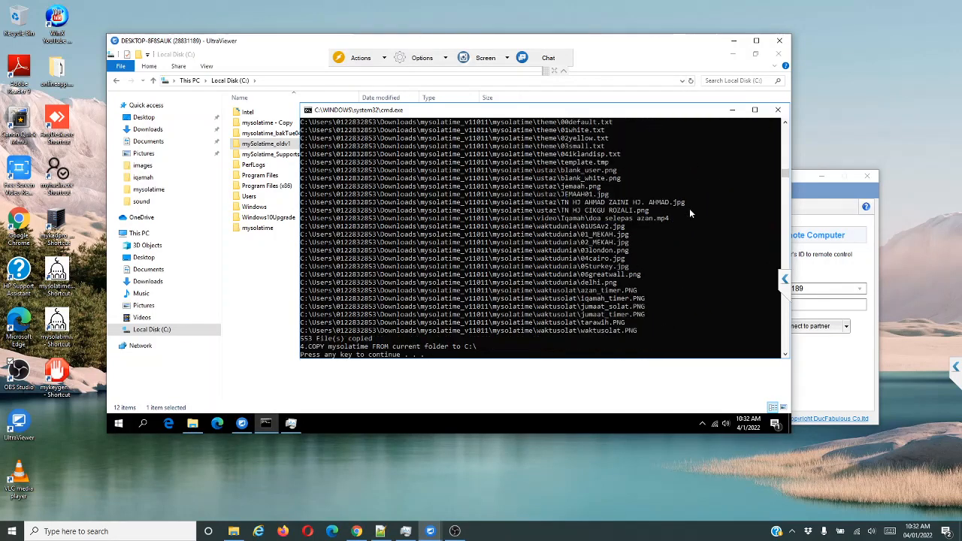
Continue the script to copy mysolatime_dbengine and approve the installer's User Account Control prompt.
key(Return)
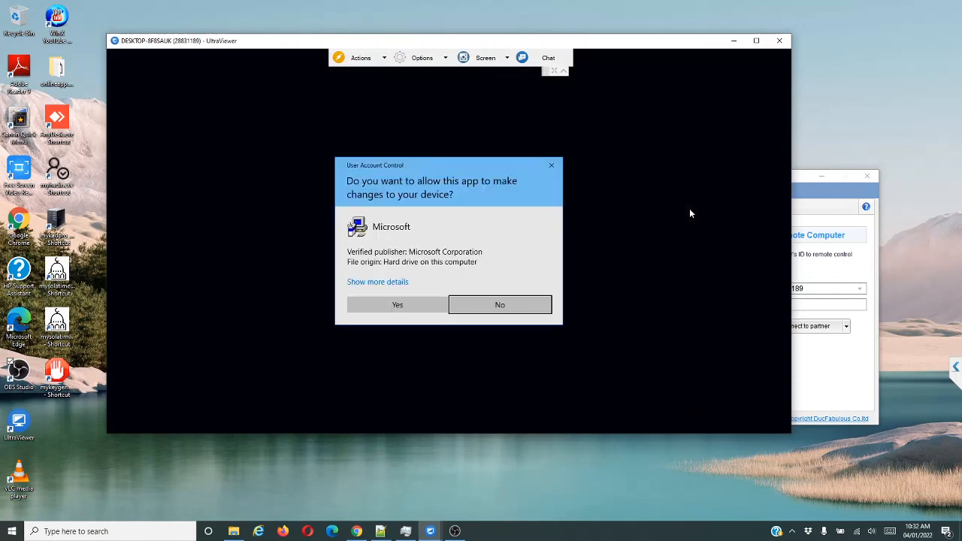
click(386, 305)
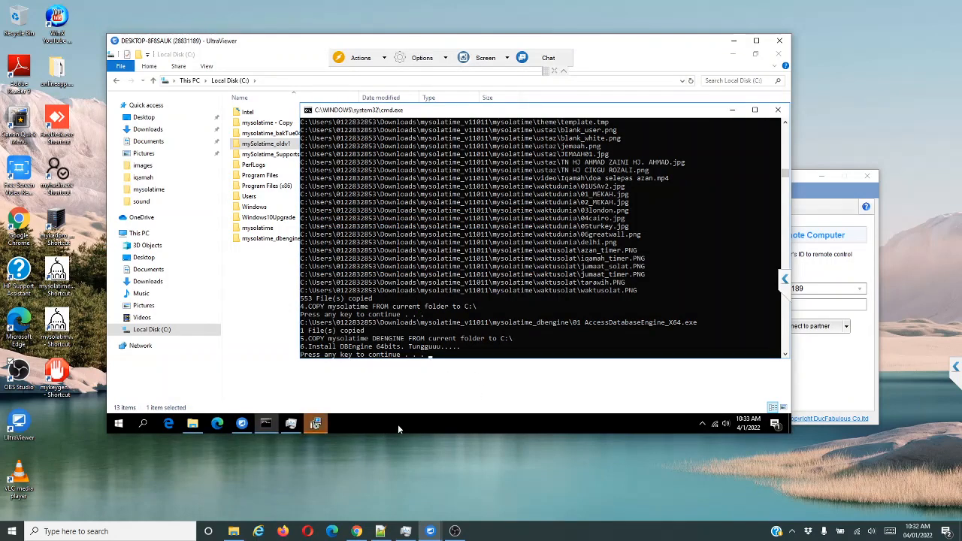
Install Microsoft Access database engine 2010 via its setup wizard, then let the script run mysolatime.
click(318, 424)
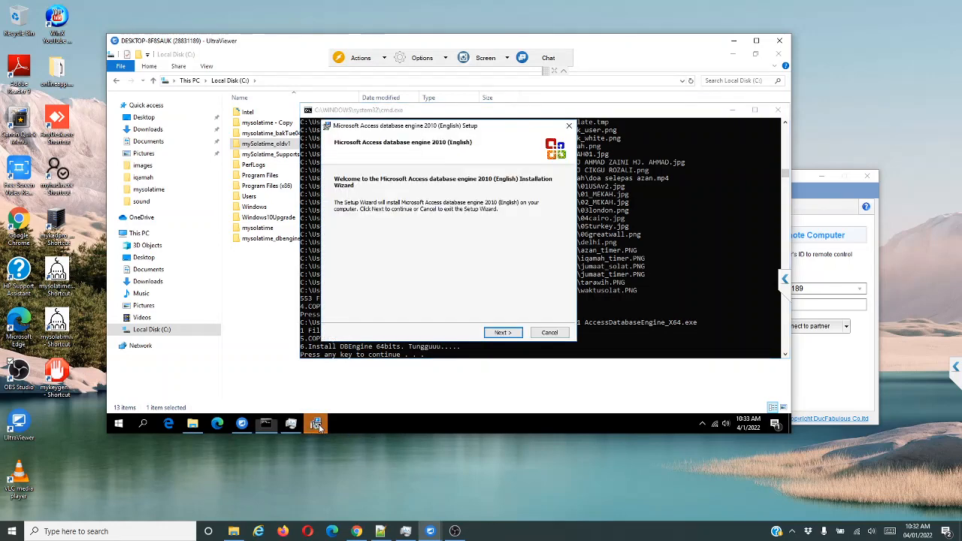
click(504, 333)
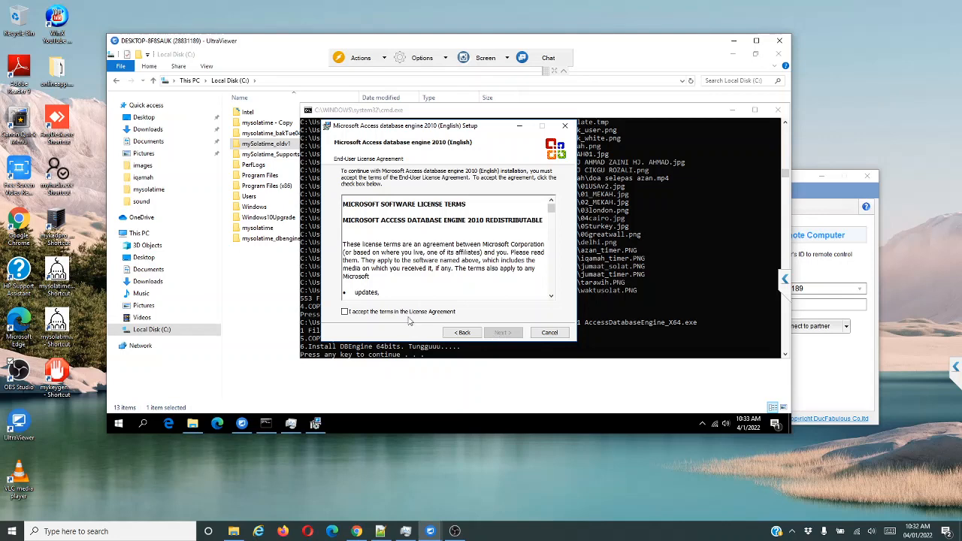
click(500, 334)
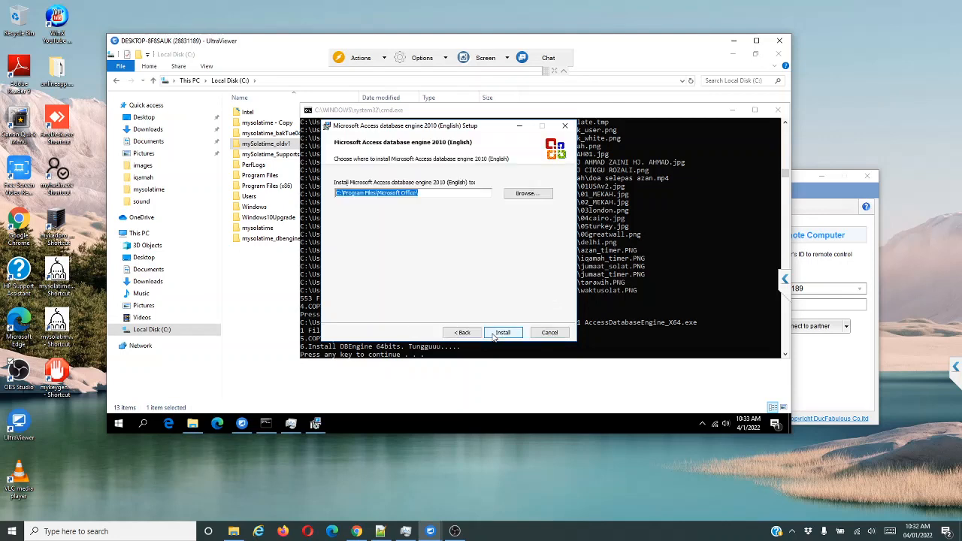
click(496, 337)
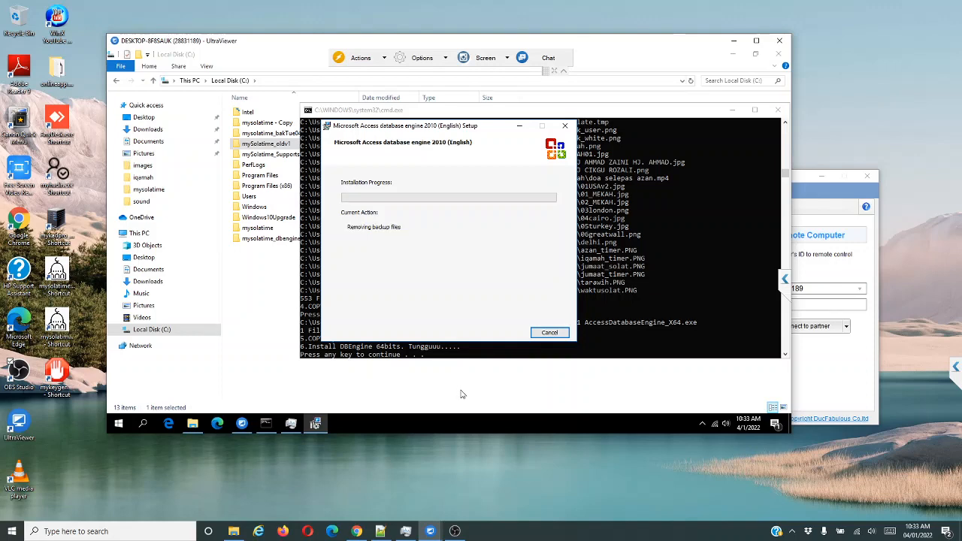
click(448, 272)
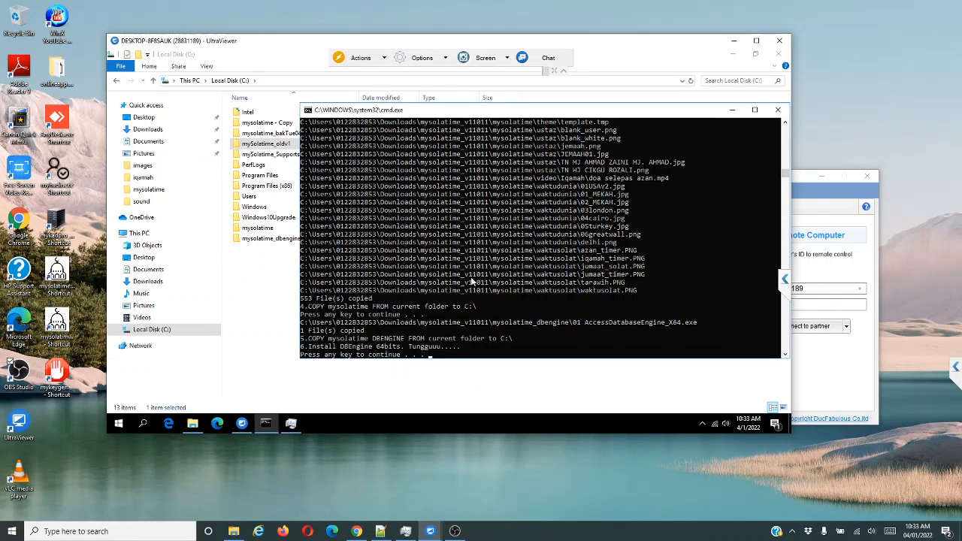
key(Return)
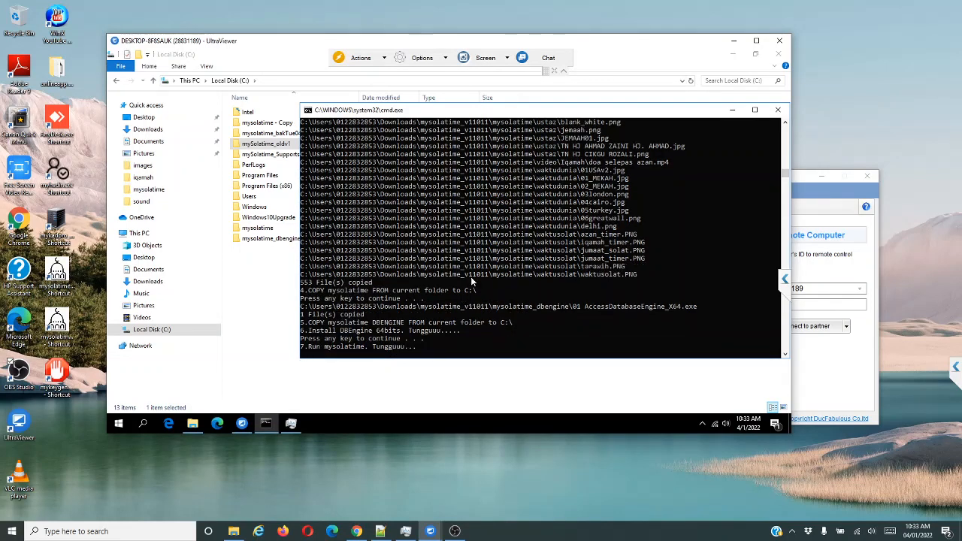
scroll(470, 276, up, 1)
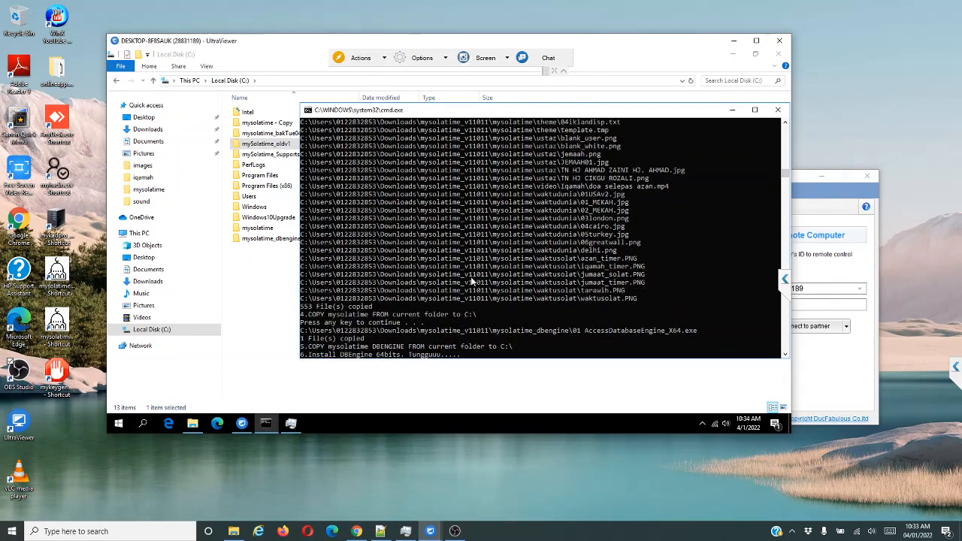
Open mySolatime_oldv1, let mysolatime.exe run past SmartScreen, and review mysolatime.exe.Config in Notepad.
click(257, 260)
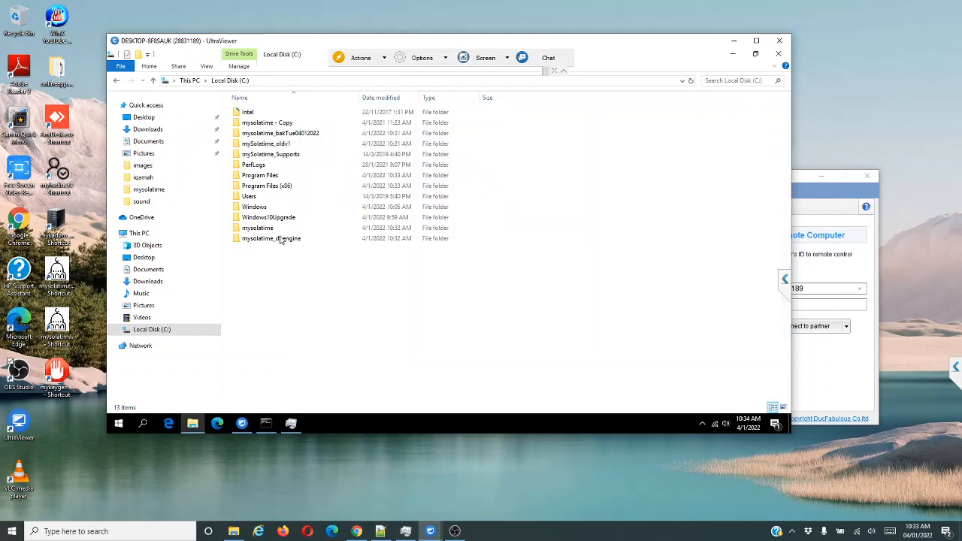
double_click(278, 144)
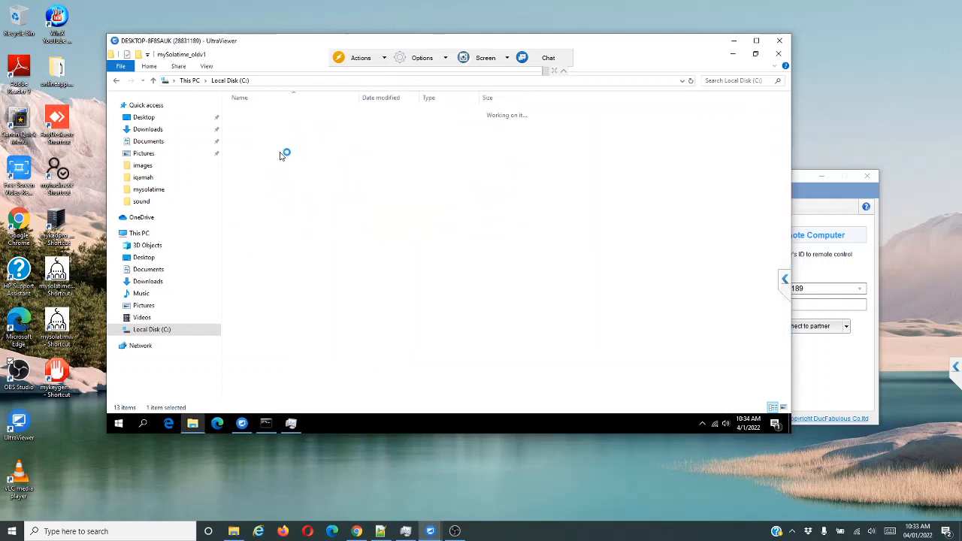
scroll(329, 282, down, 6)
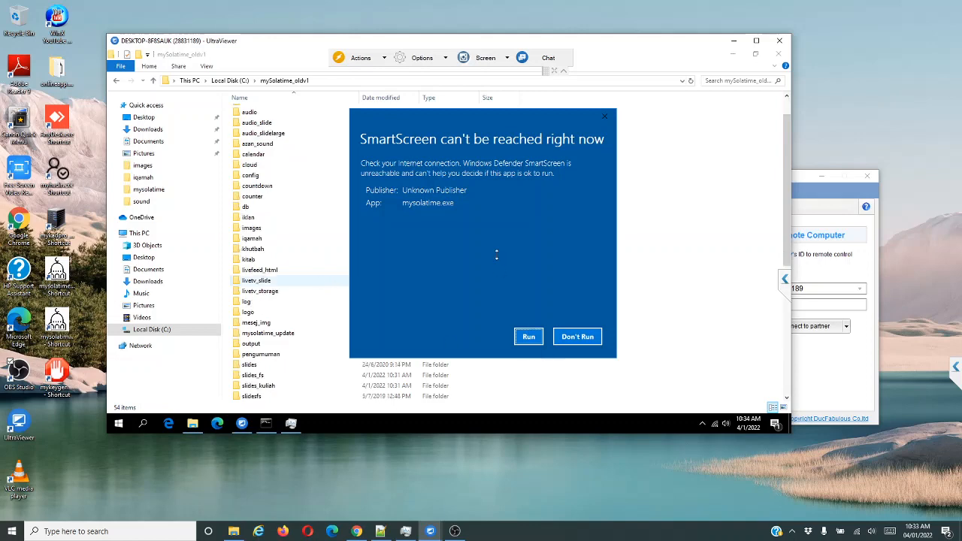
click(529, 337)
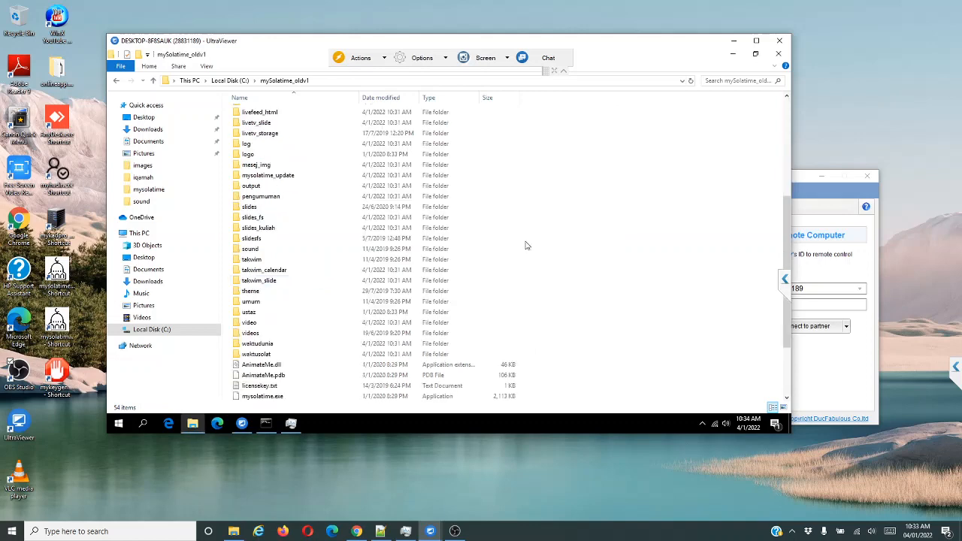
scroll(335, 301, down, 1)
scroll(335, 301, down, 2)
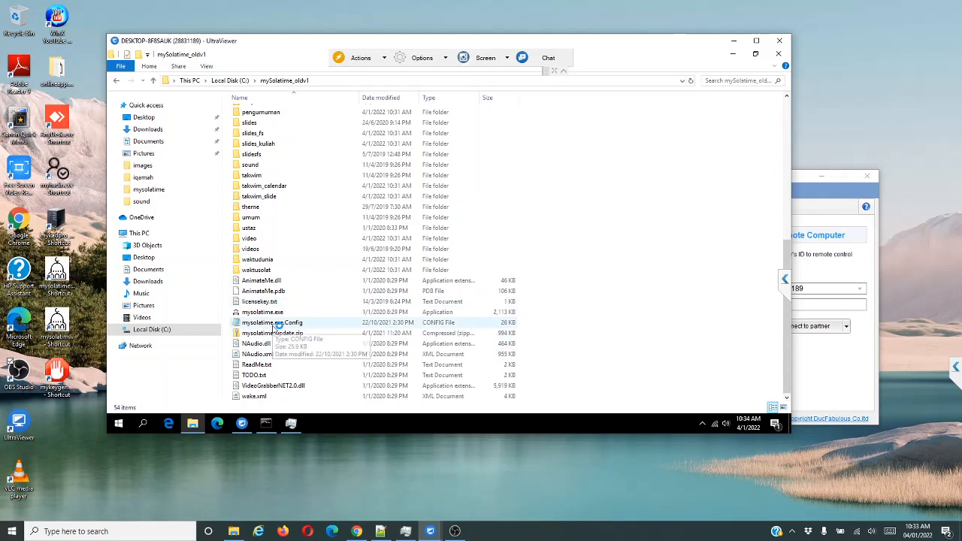
double_click(274, 328)
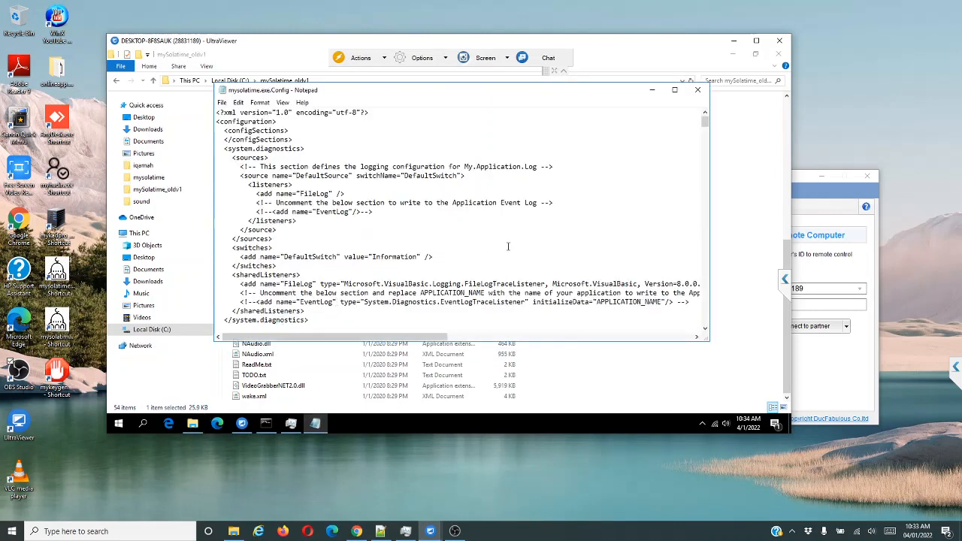
scroll(510, 246, down, 6)
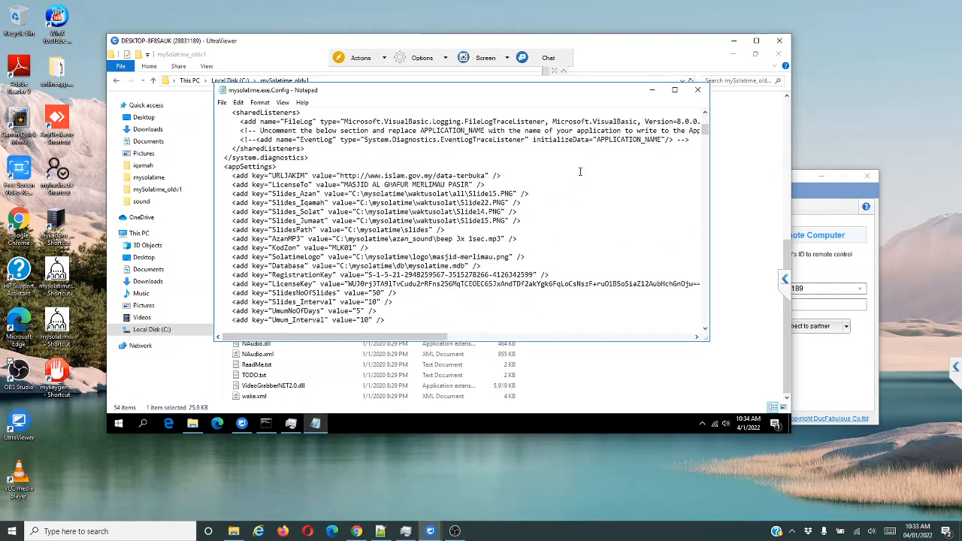
click(697, 91)
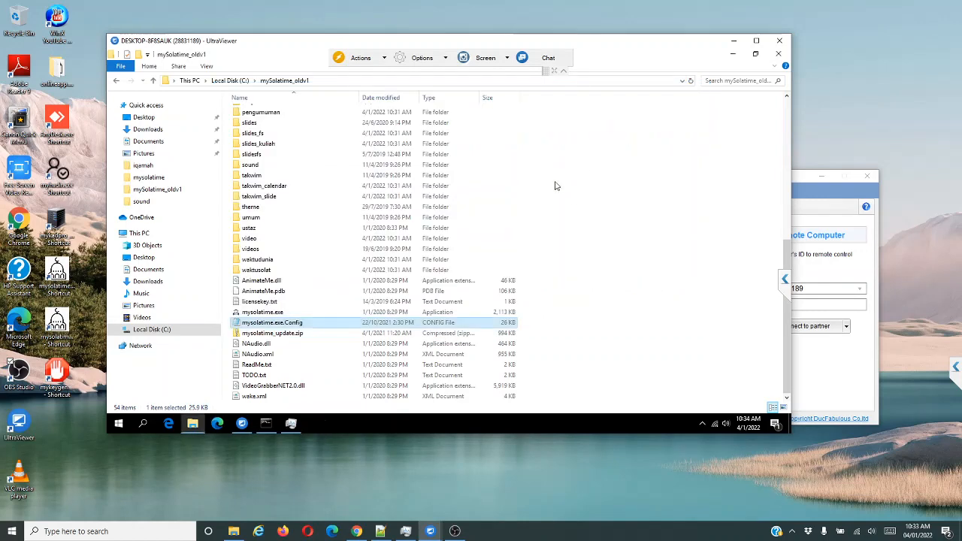
Rename mySolatime_oldv1 on C: back to mySolatime_old and bring the mySolatime display forward.
click(230, 80)
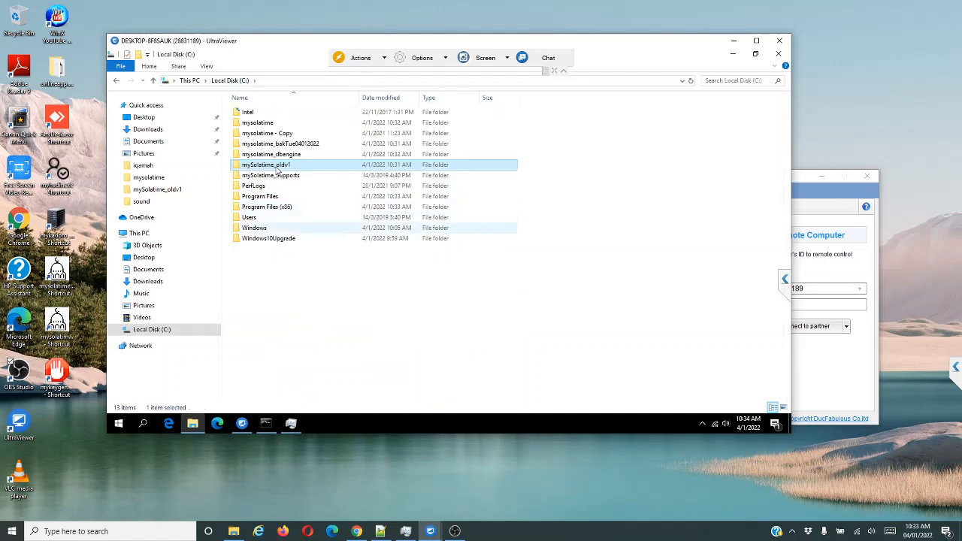
click(267, 165)
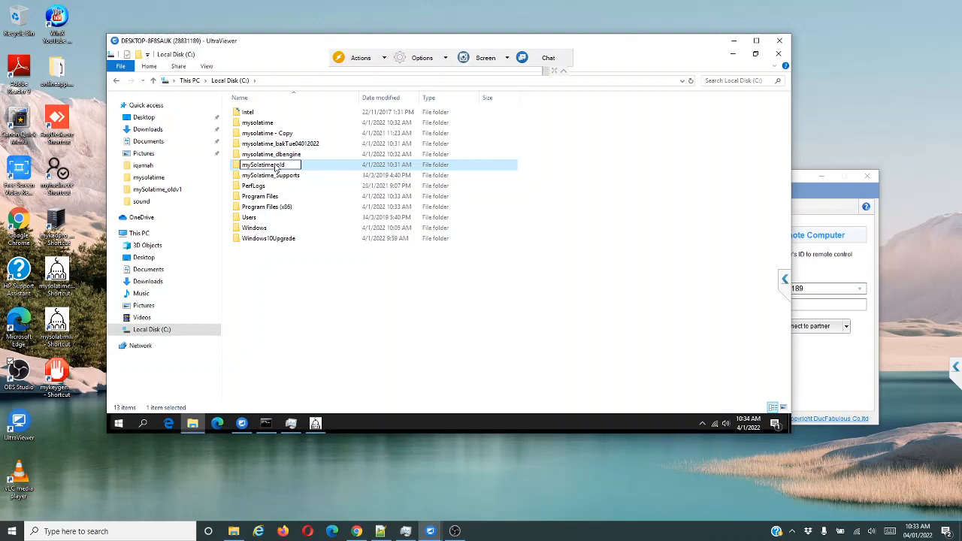
key(Return)
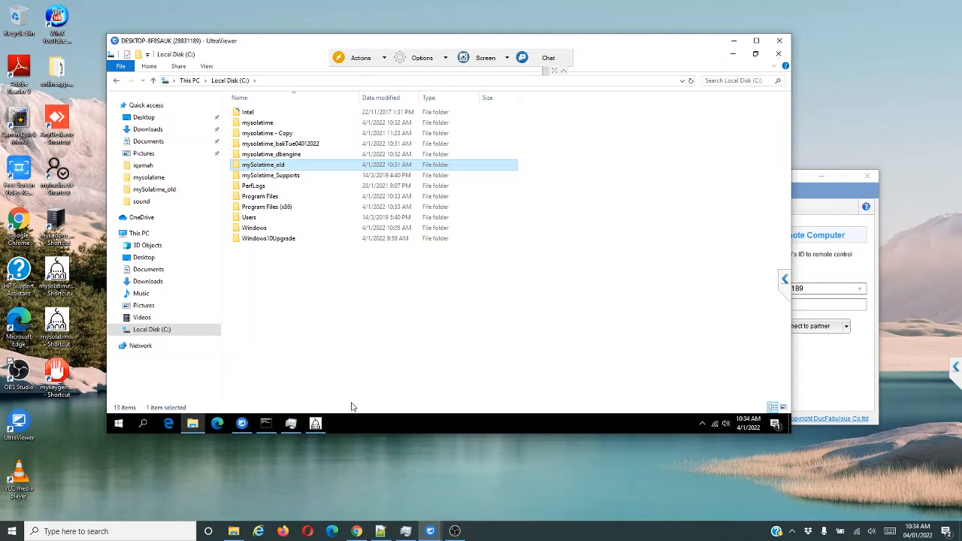
click(313, 425)
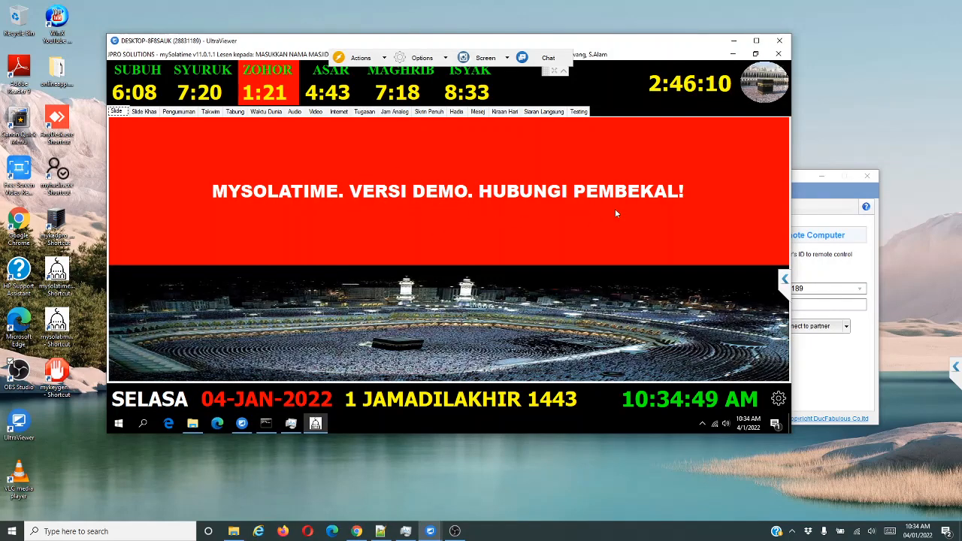
Open mySolatime's old-settings import page and review the basic entries such as LicenseTo and KodZon.
click(760, 85)
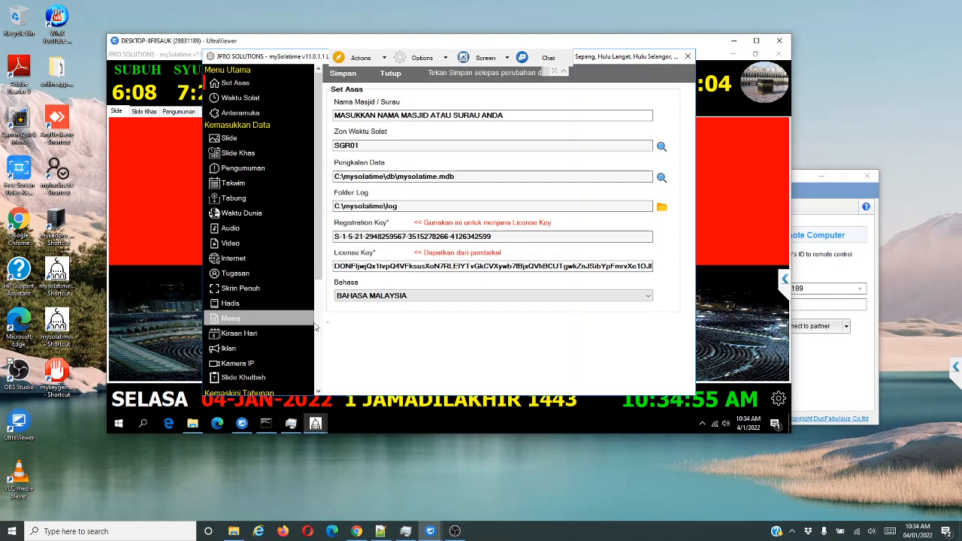
scroll(259, 309, down, 3)
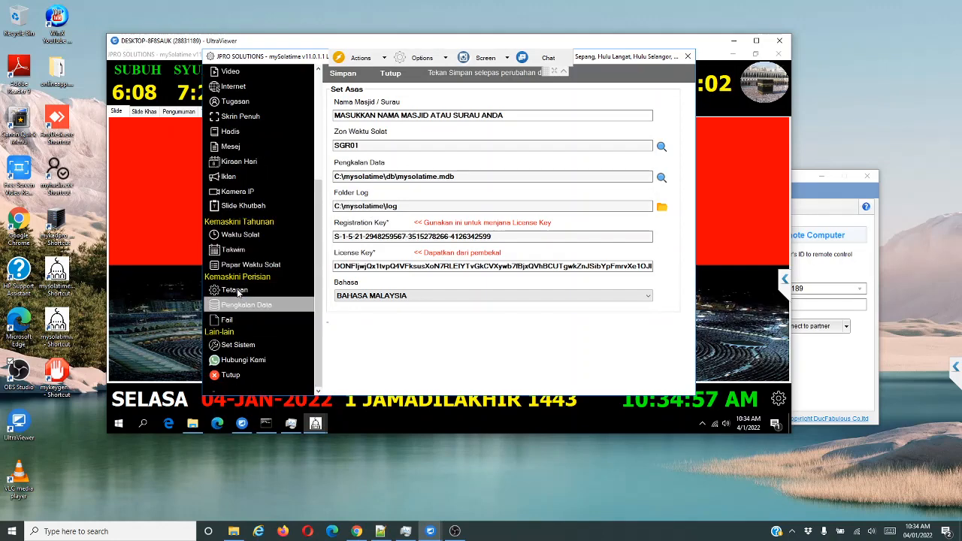
click(236, 290)
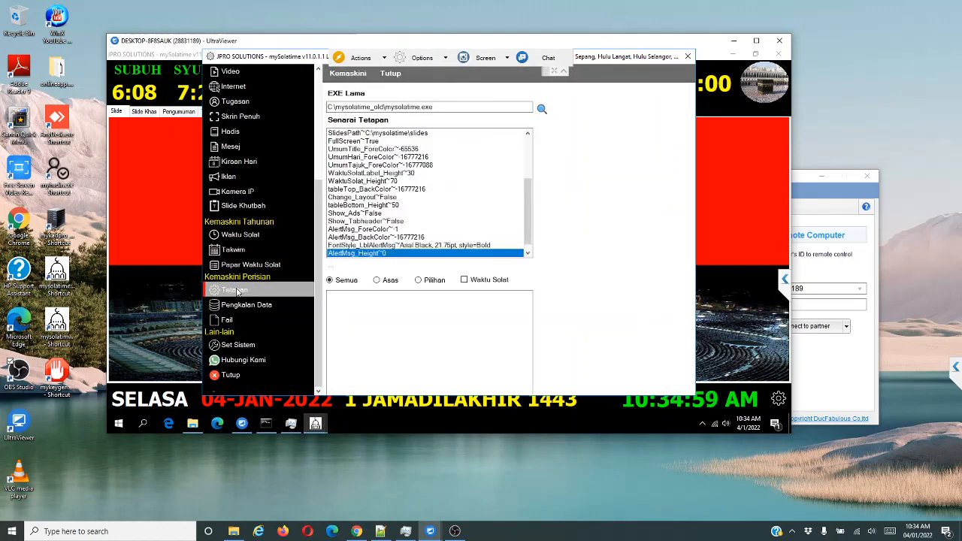
click(376, 280)
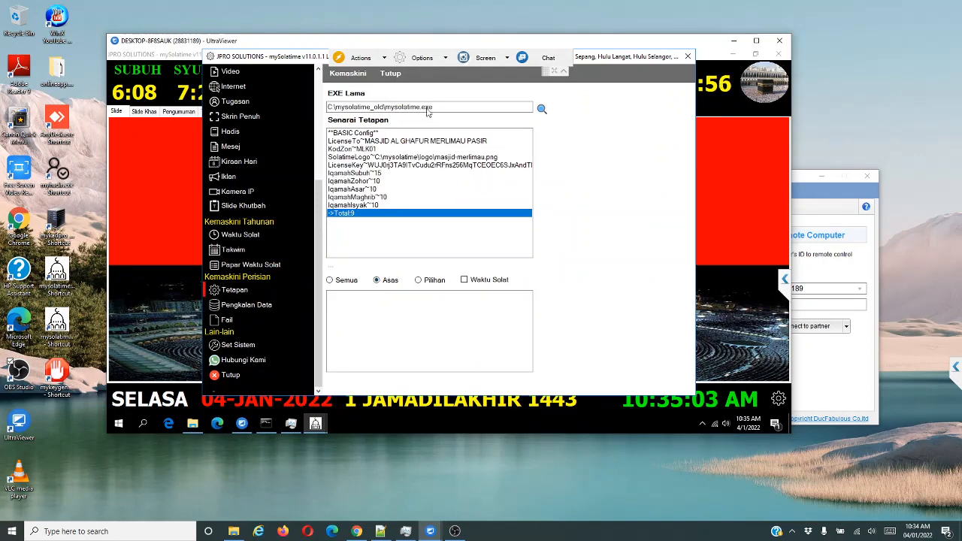
mouse_move(327, 108)
mouse_down()
mouse_move(359, 107)
mouse_move(325, 108)
mouse_up()
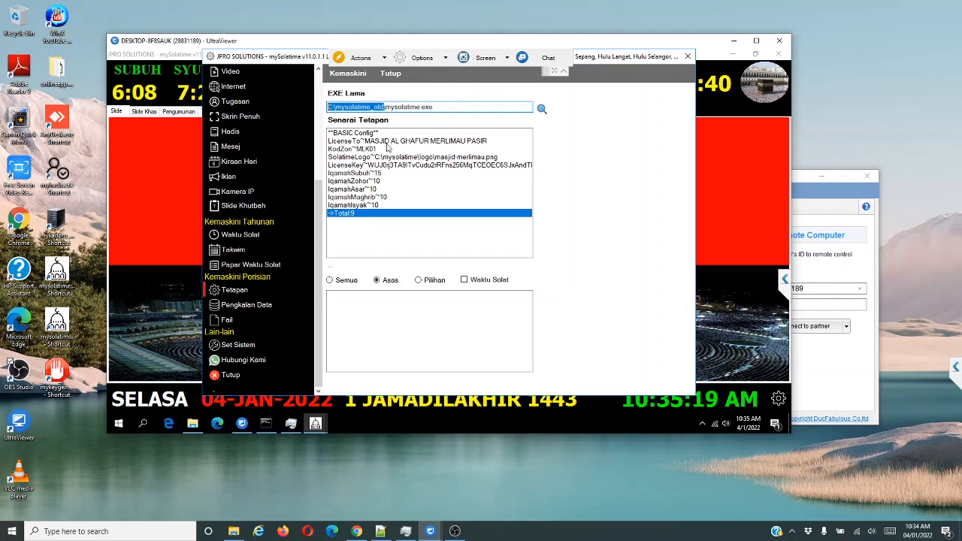
click(373, 141)
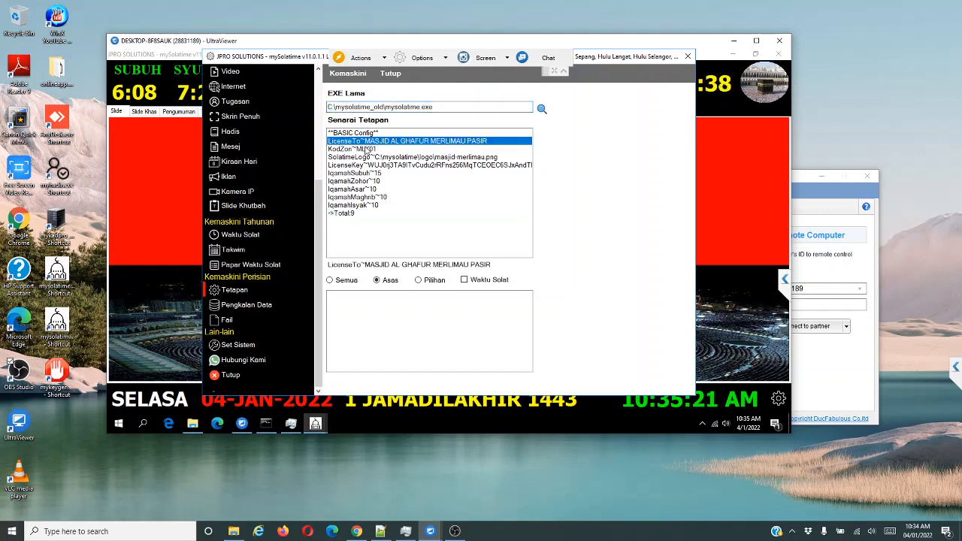
click(366, 149)
click(361, 165)
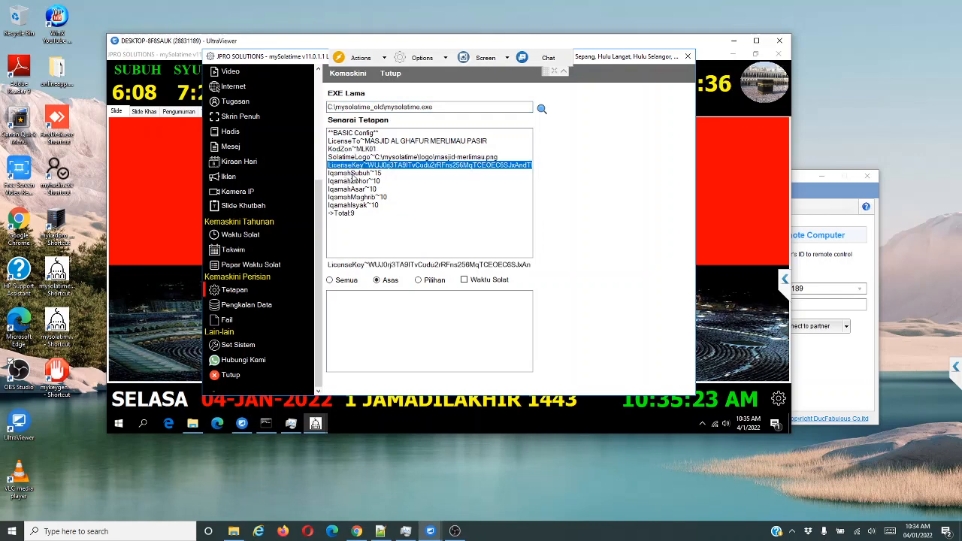
click(354, 173)
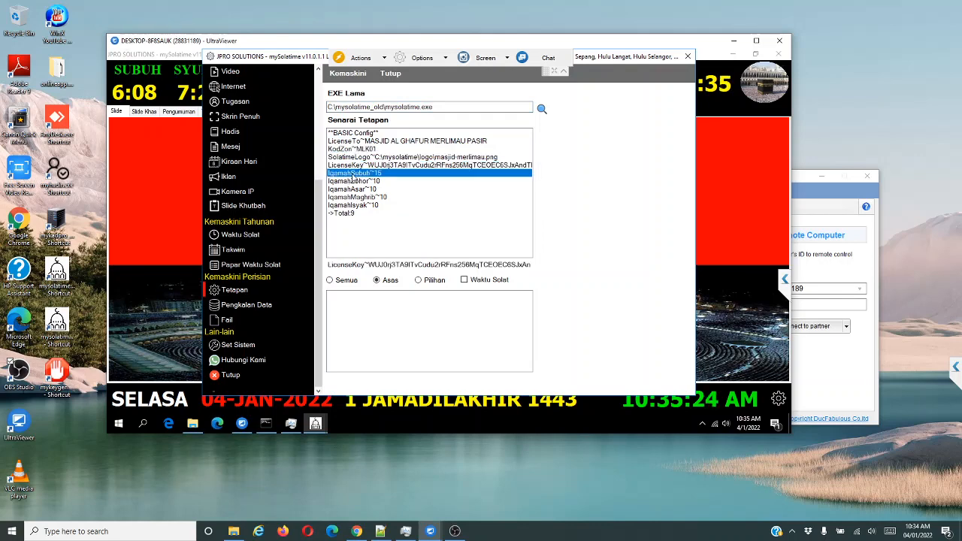
Transfer the old settings with Kemaskini, confirm Yes, and open the Pengkalan Data page.
click(347, 75)
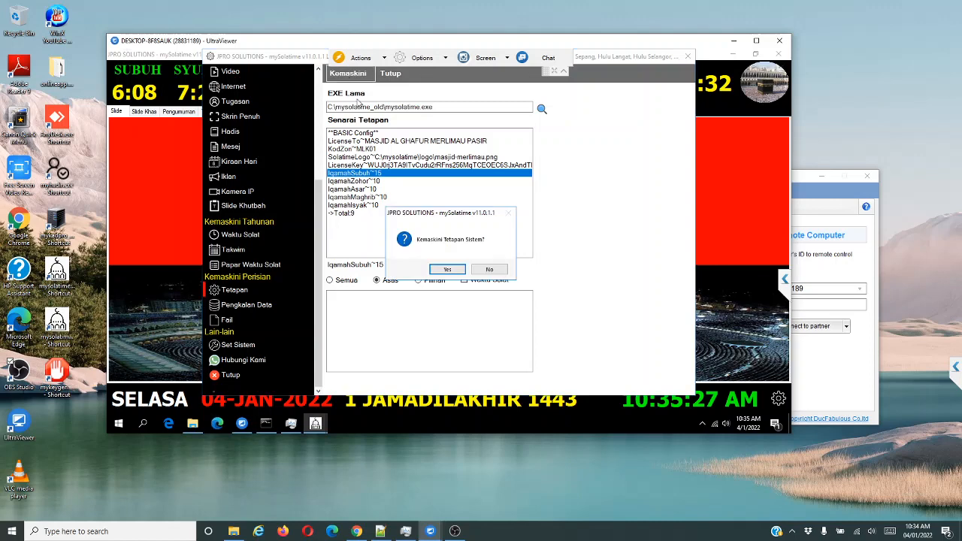
click(448, 270)
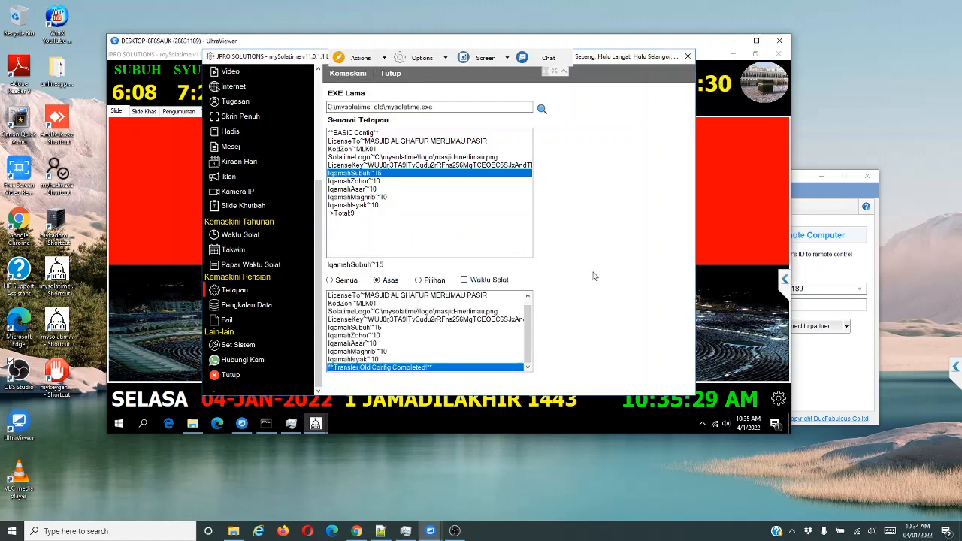
click(246, 305)
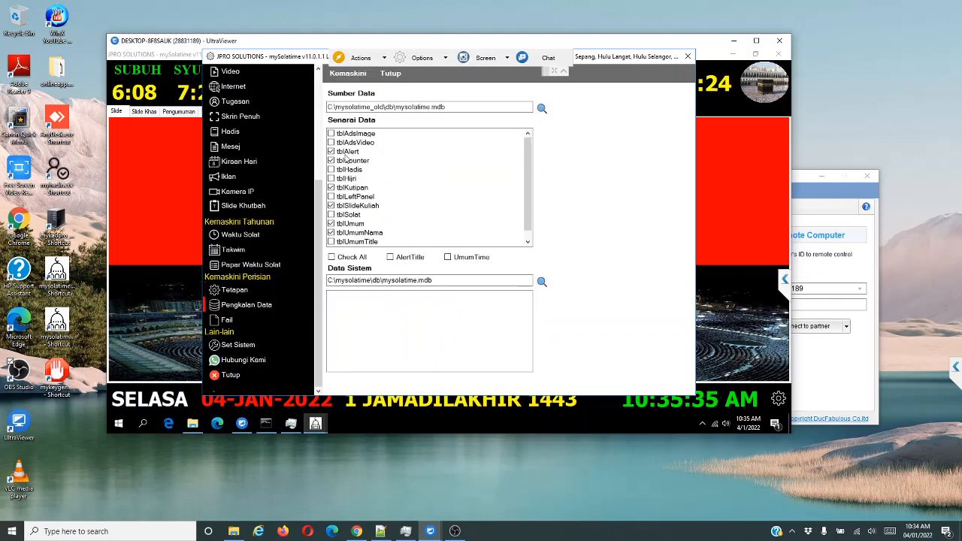
Exclude tblAlert and run the old database transfer until records reach #682.
click(340, 153)
click(344, 155)
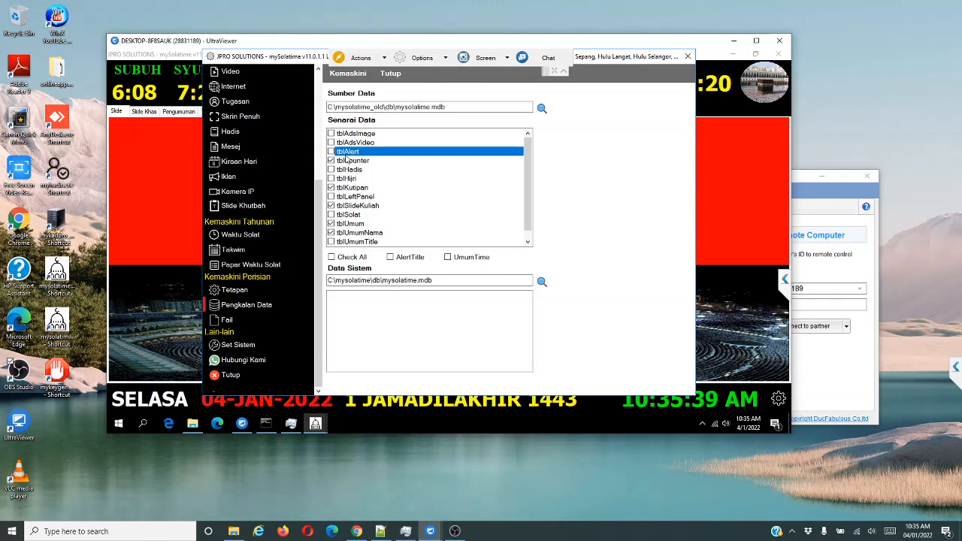
click(344, 75)
click(447, 269)
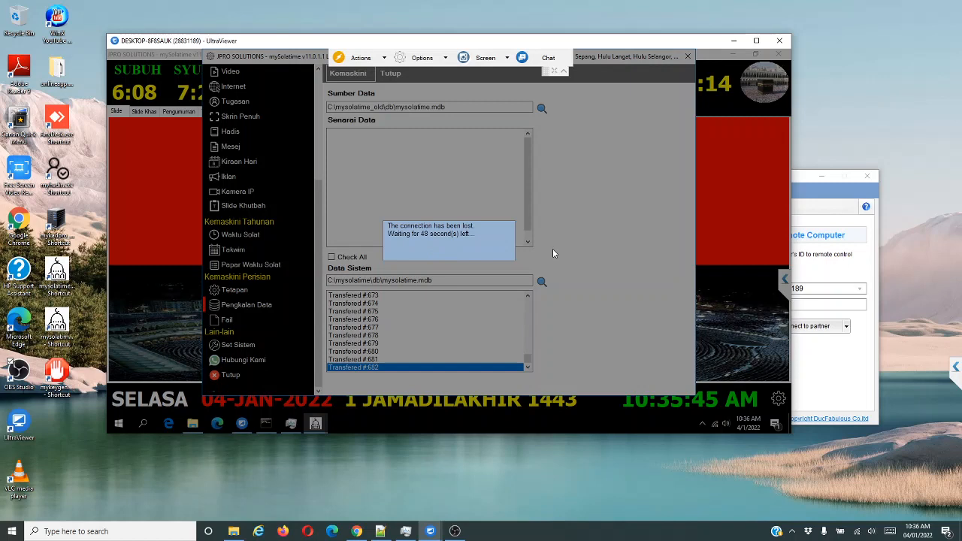
key(XF86AudioMute)
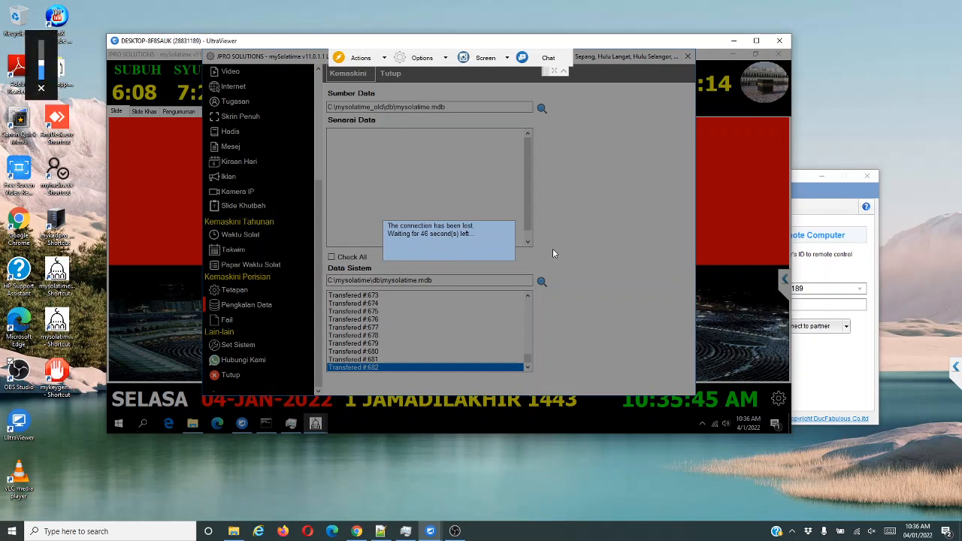
Send 'line putus. jgn guna phone dulu' in WhatsApp Web, then minimize the browser.
click(356, 532)
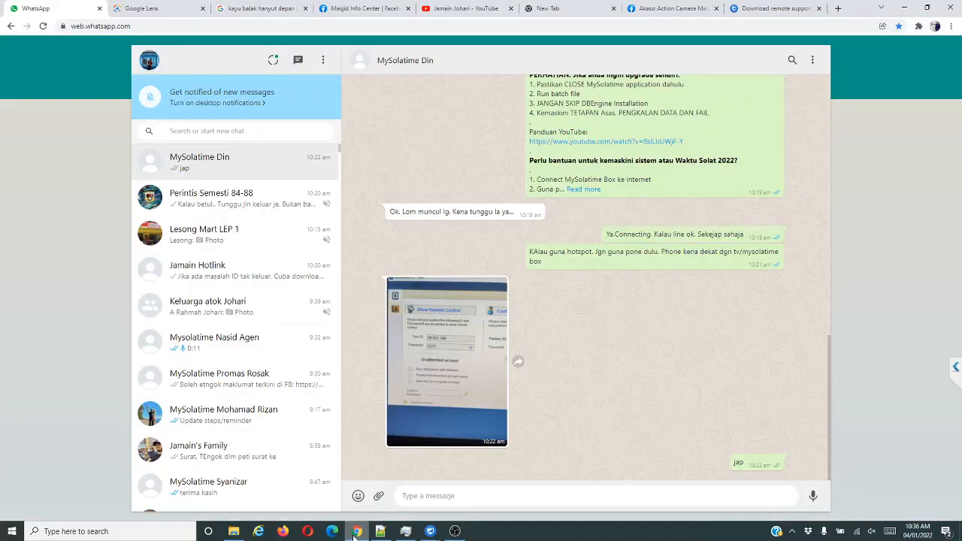
text(I)
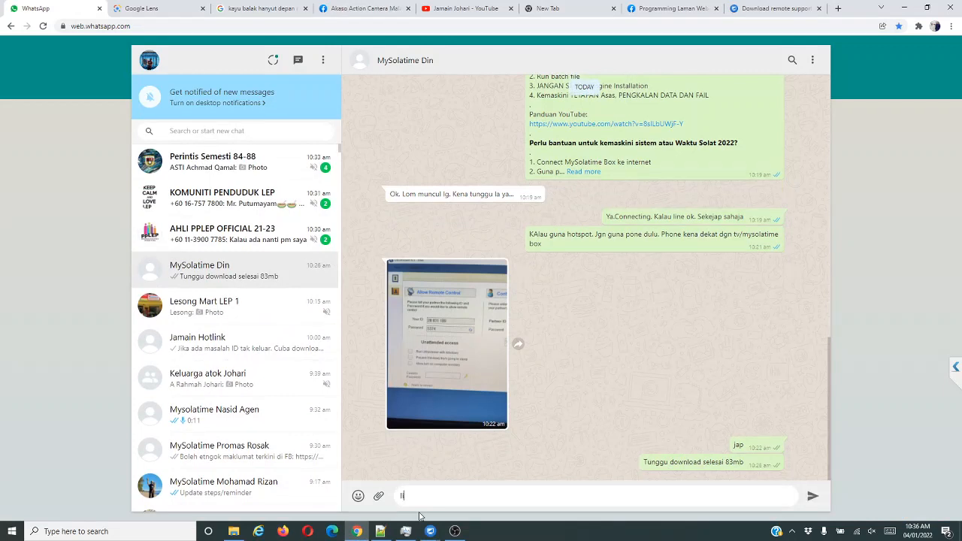
text(ine putus)
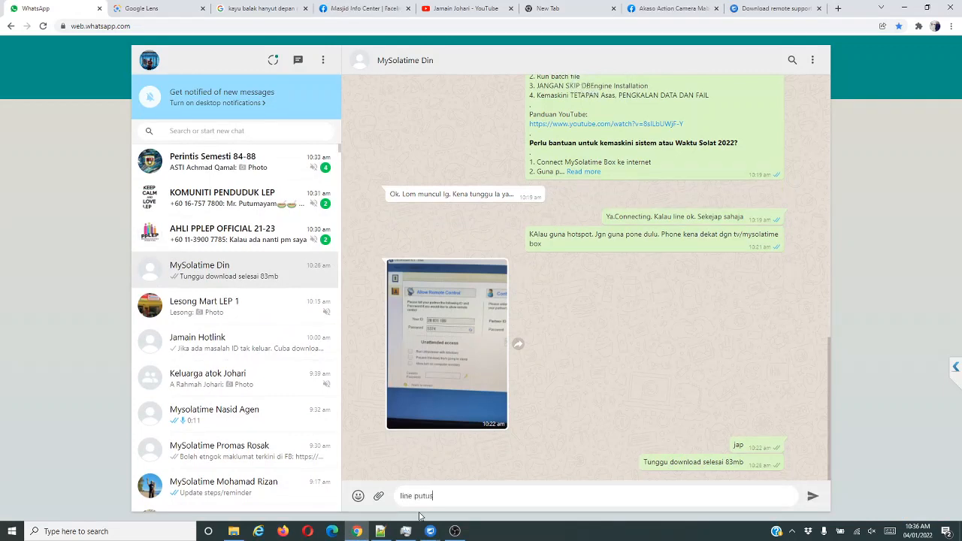
text(. Jgn guna p)
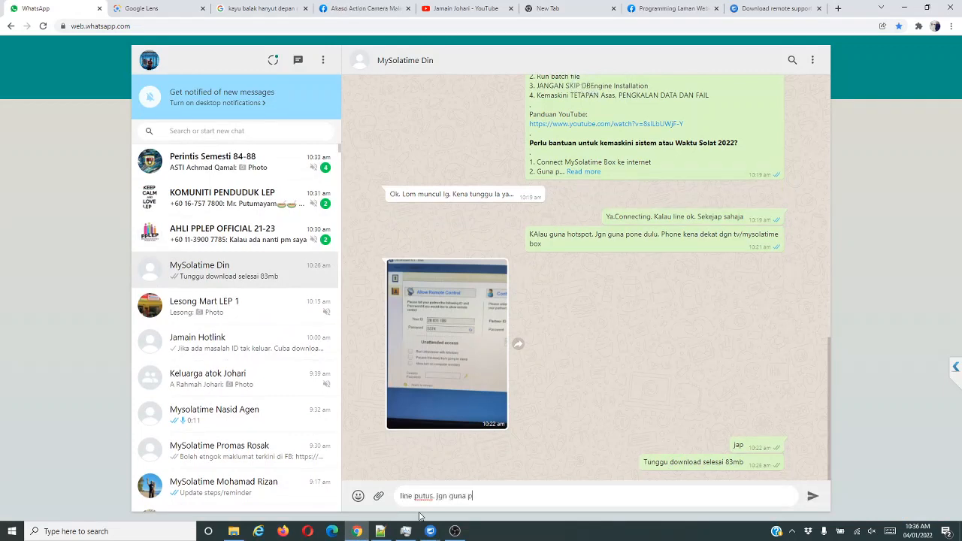
text(hone dulu)
key(Return)
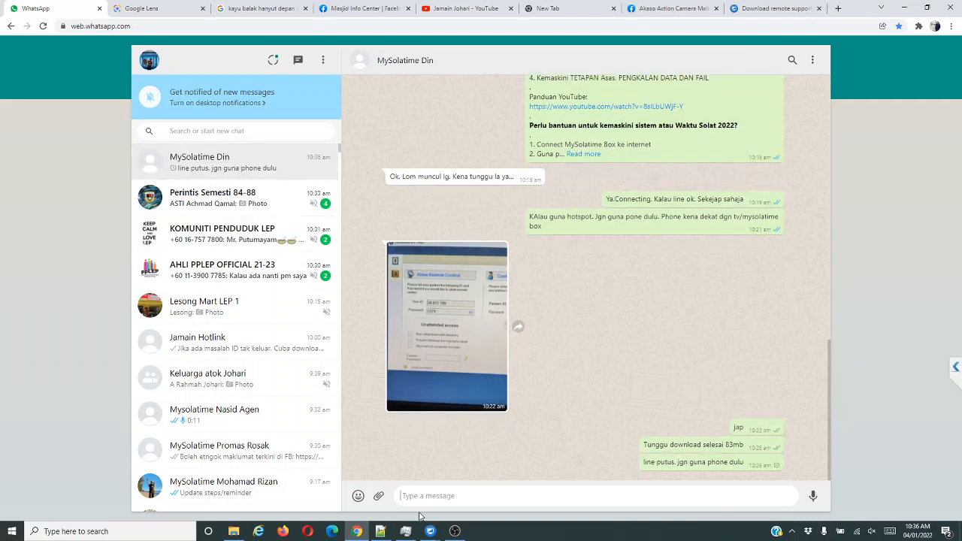
click(904, 8)
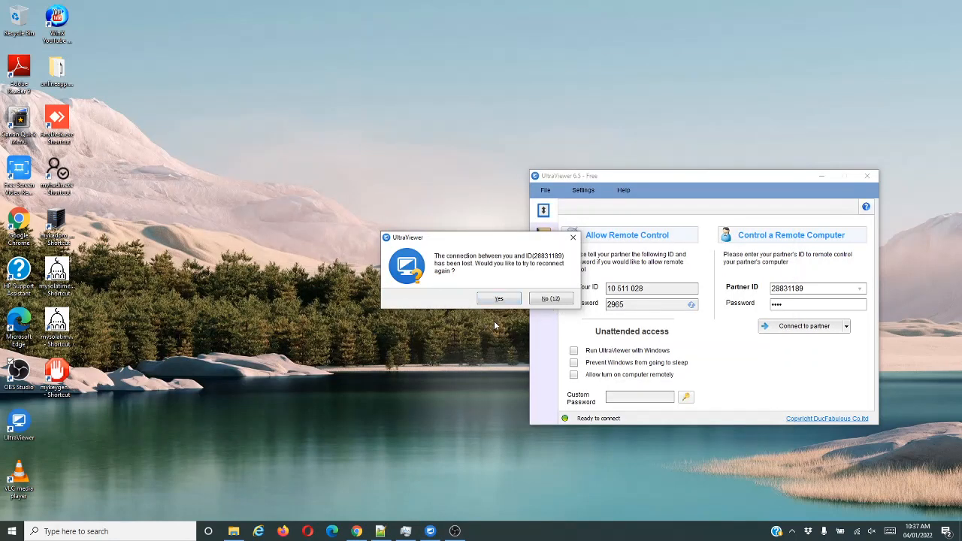
Reconnect the UltraViewer session to the remote PC.
key(XF86AudioMute)
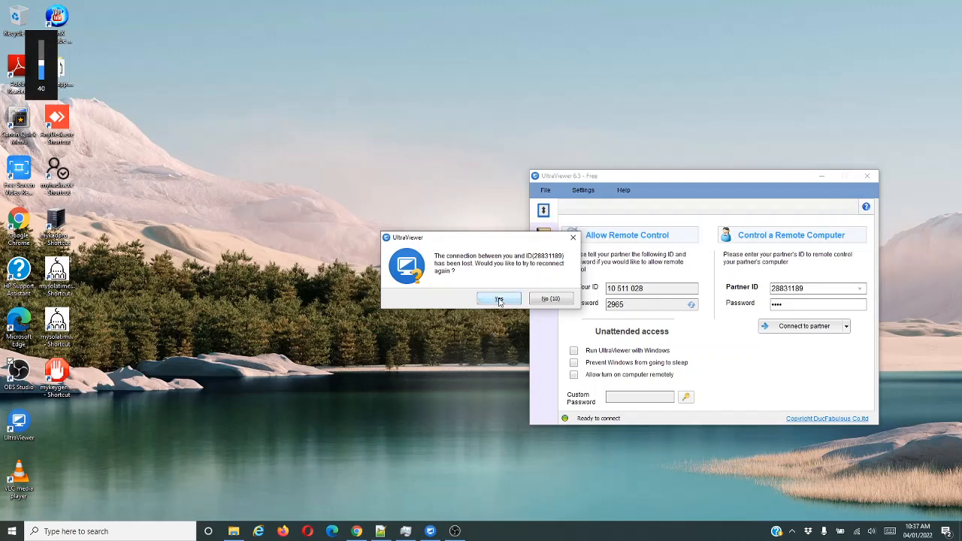
click(499, 300)
key(XF86AudioMute)
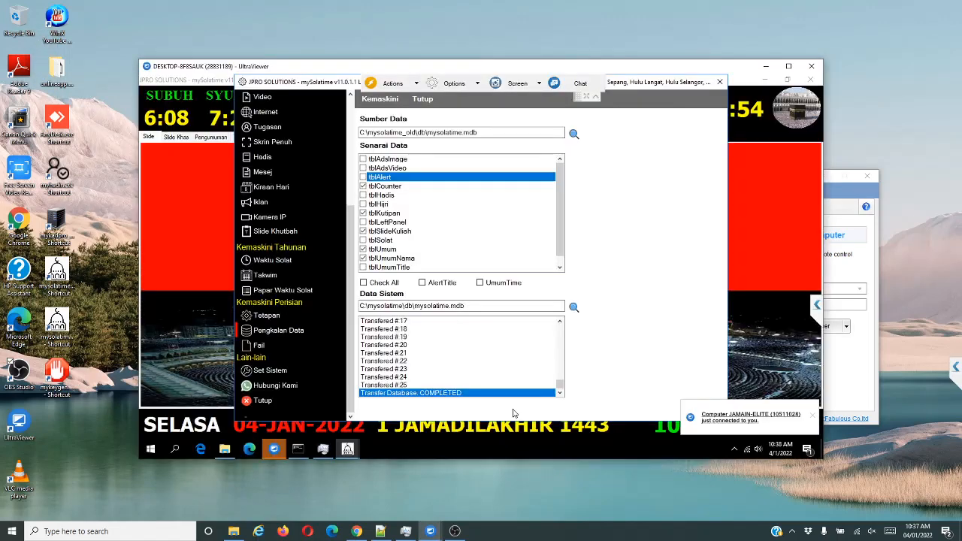
key(XF86AudioMute)
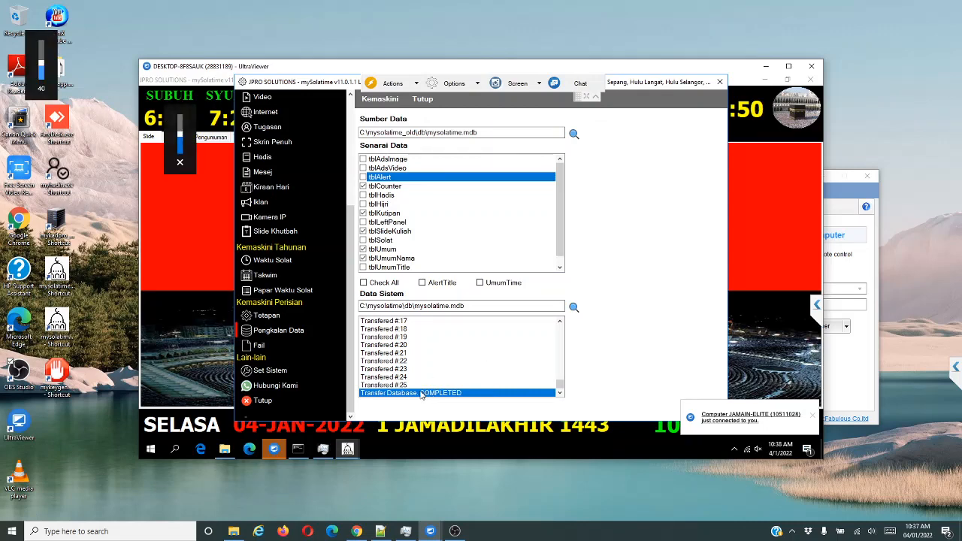
Copy the old folders' files from C:\mysolatime_old via the Fail page until COMPLETED.
click(254, 345)
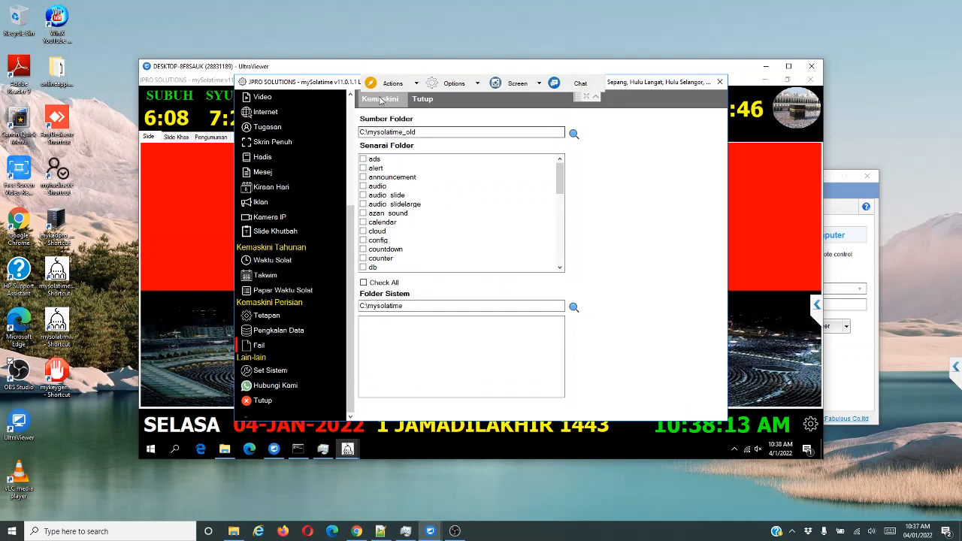
click(378, 100)
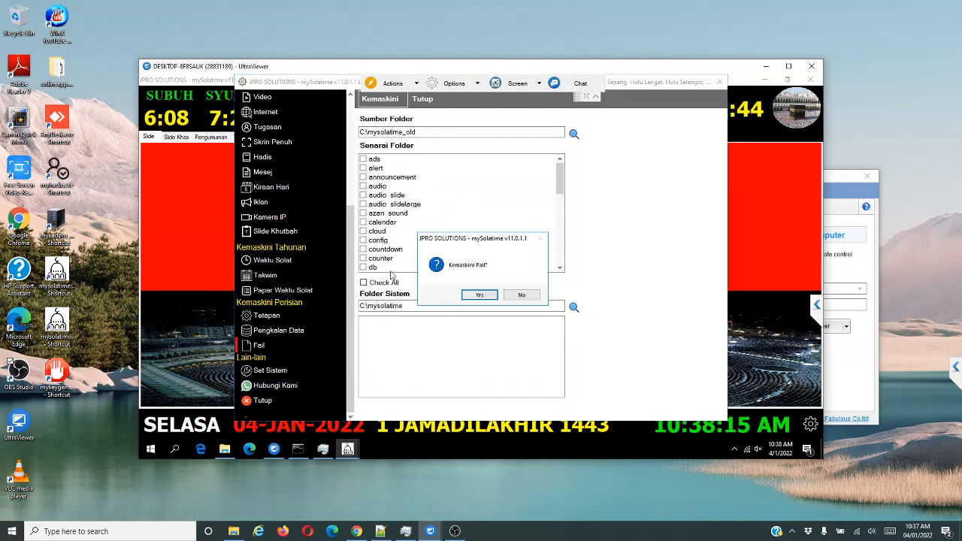
click(481, 298)
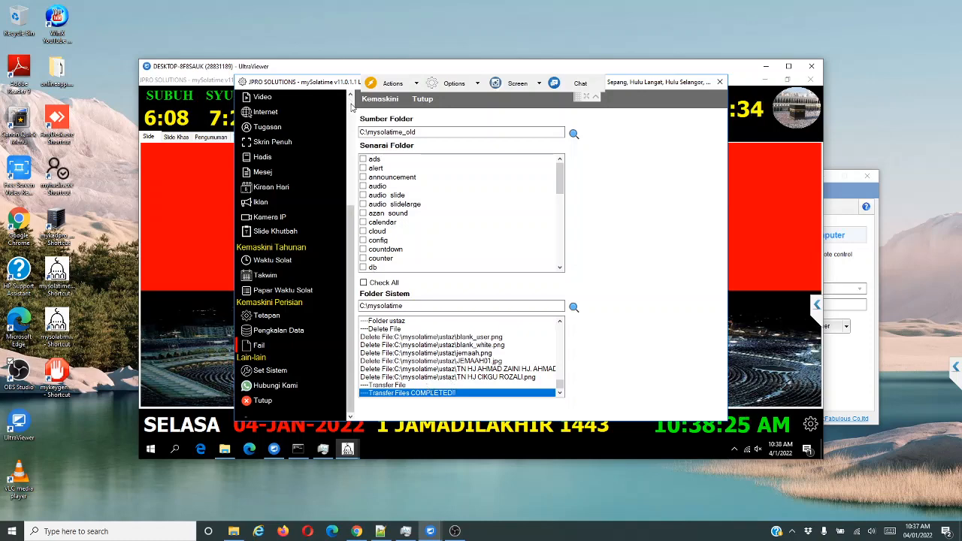
click(350, 106)
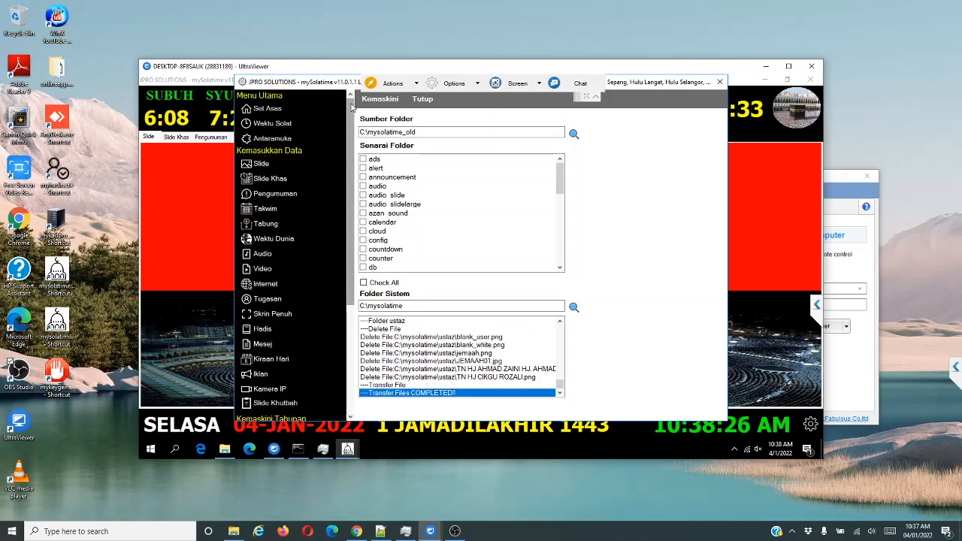
Review zone MLK01 in Set Asas, the Waktu Solat and Antaramuka pages, then close settings.
click(261, 110)
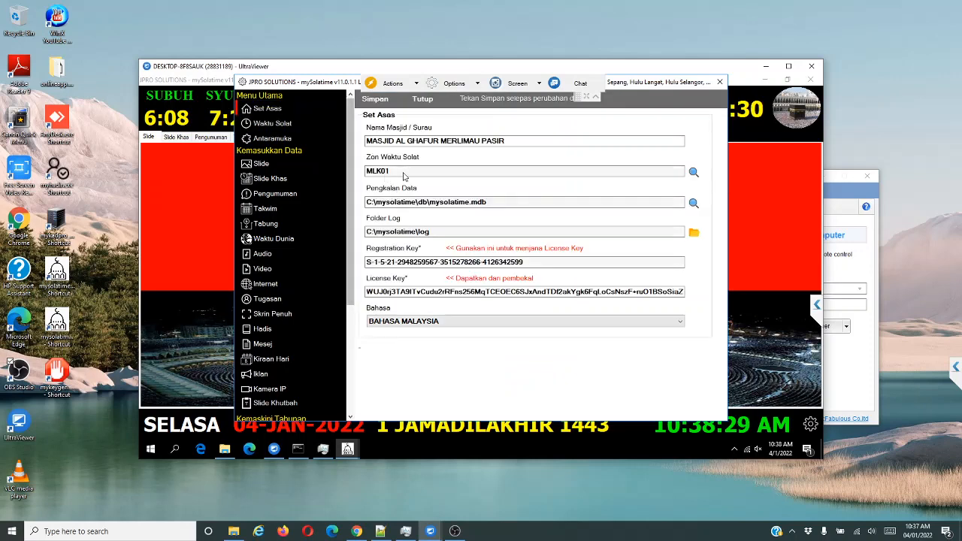
click(387, 172)
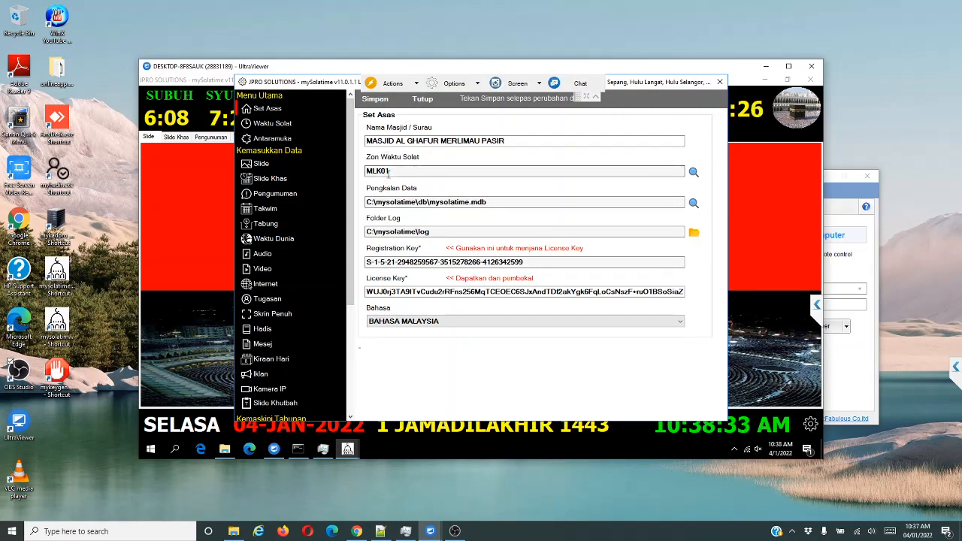
click(274, 126)
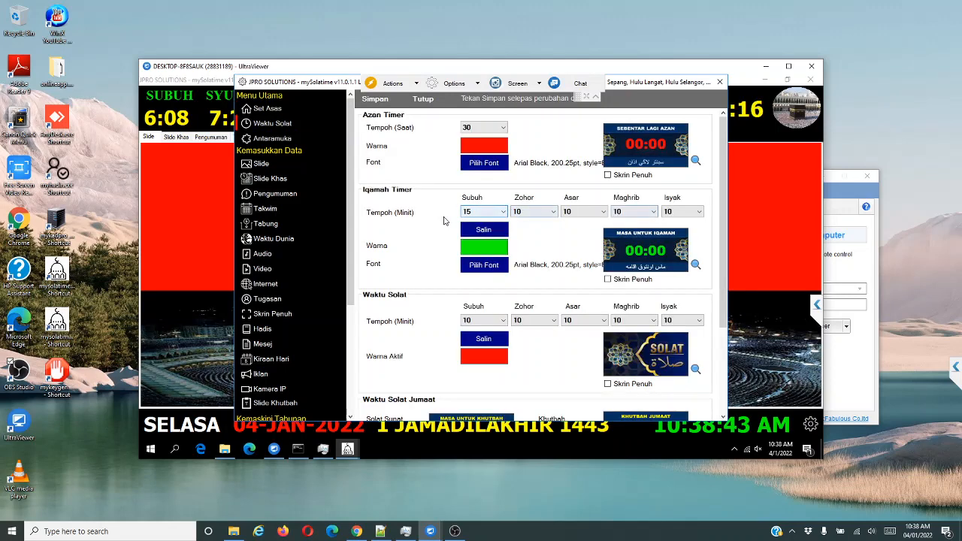
click(272, 141)
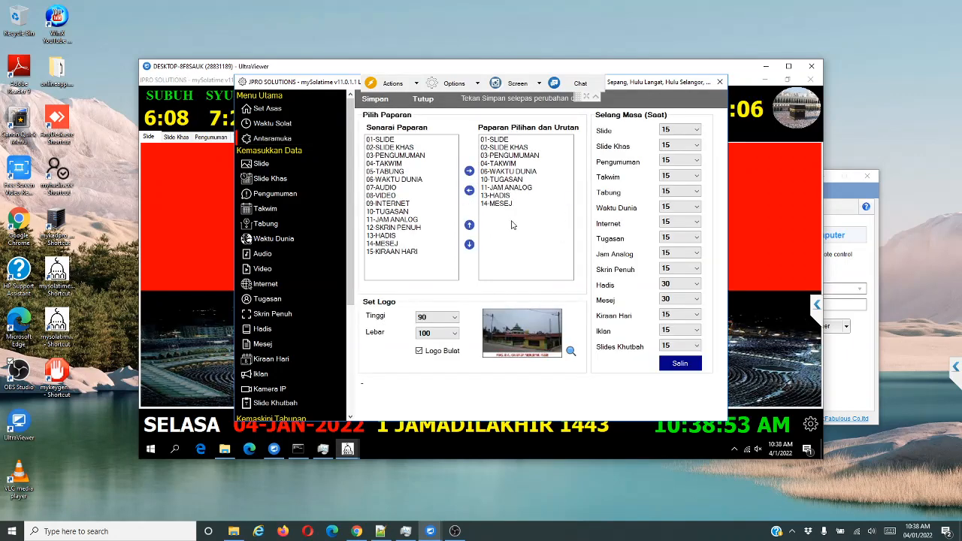
click(425, 100)
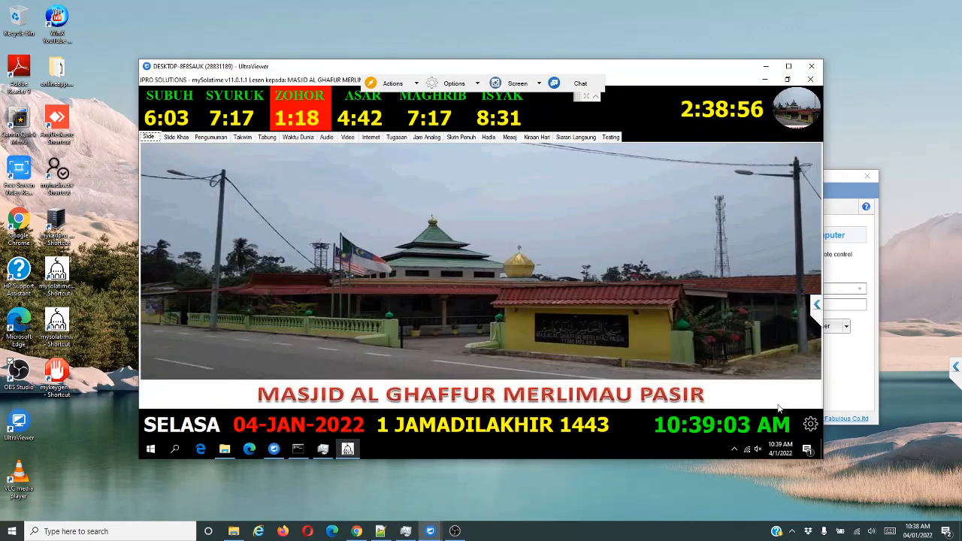
Save the prayer-time table height as 100 in Quick Settings' Set Table Waktu Solat.
click(810, 424)
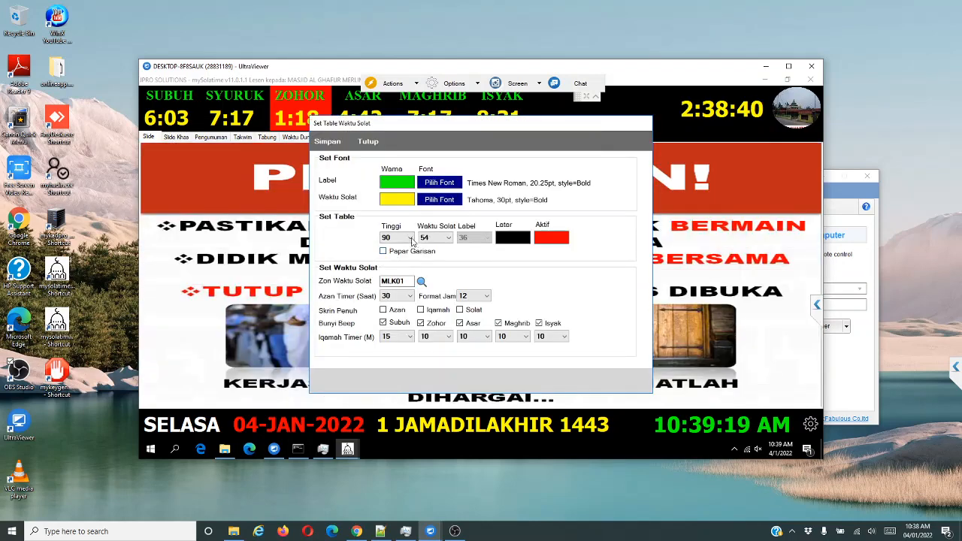
click(410, 238)
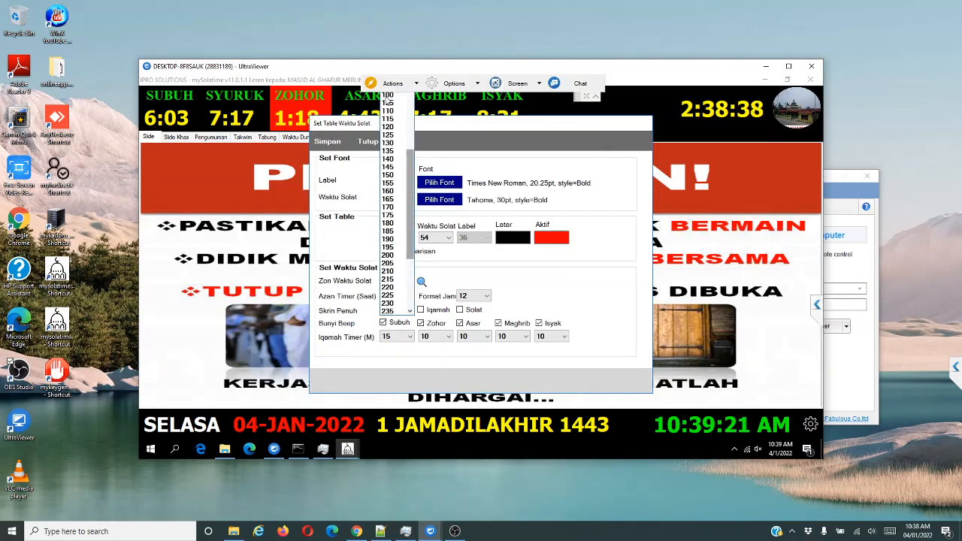
click(387, 97)
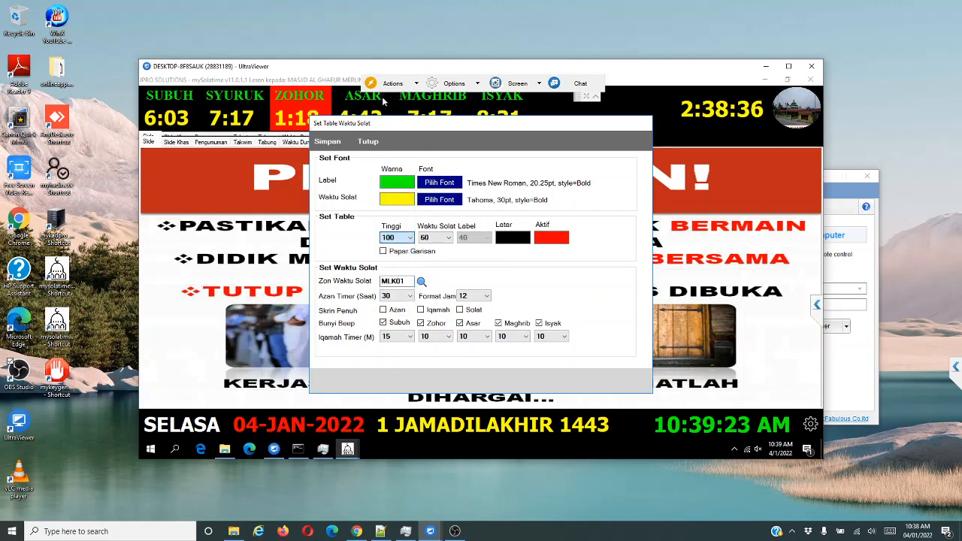
click(326, 145)
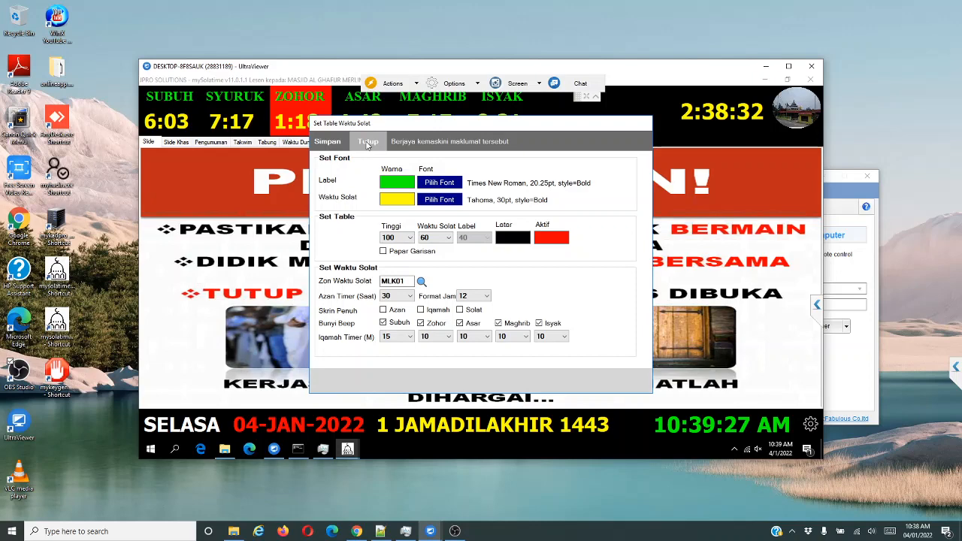
click(367, 145)
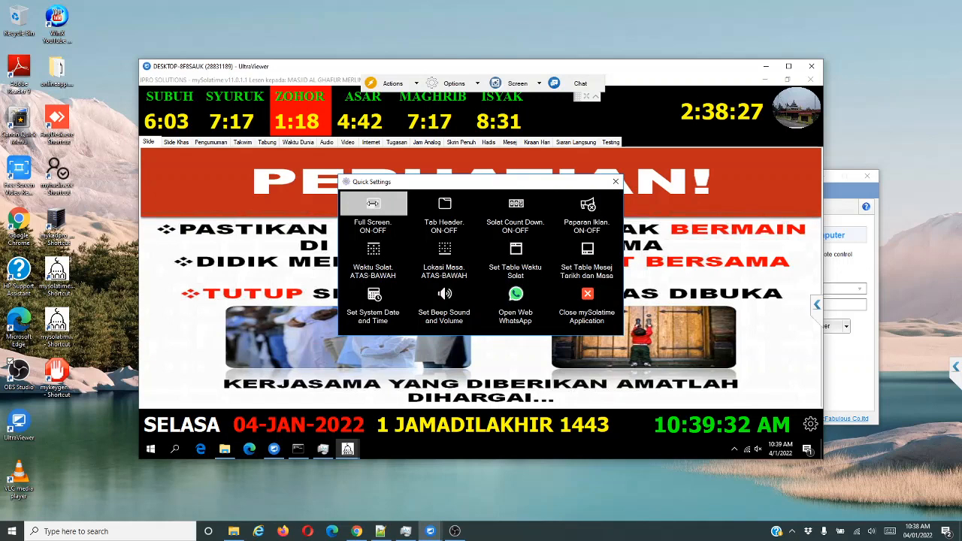
Switch the display to full screen and view the Slide Khas, Pengumuman and Takwim tabs.
click(376, 213)
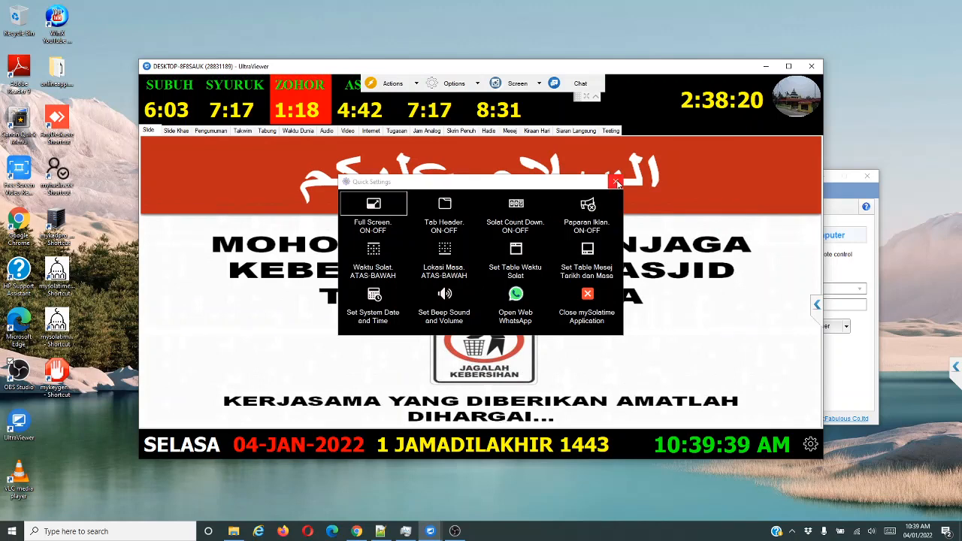
click(616, 183)
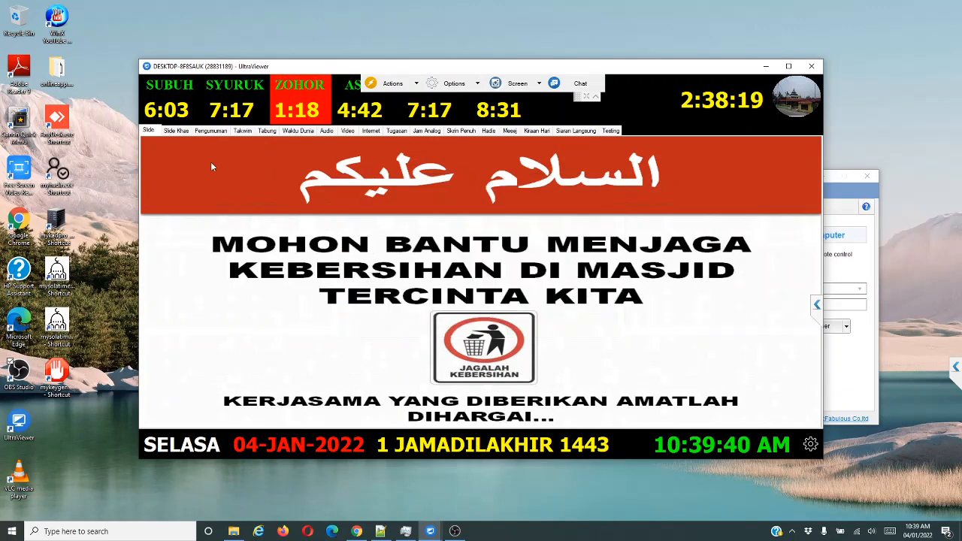
click(173, 131)
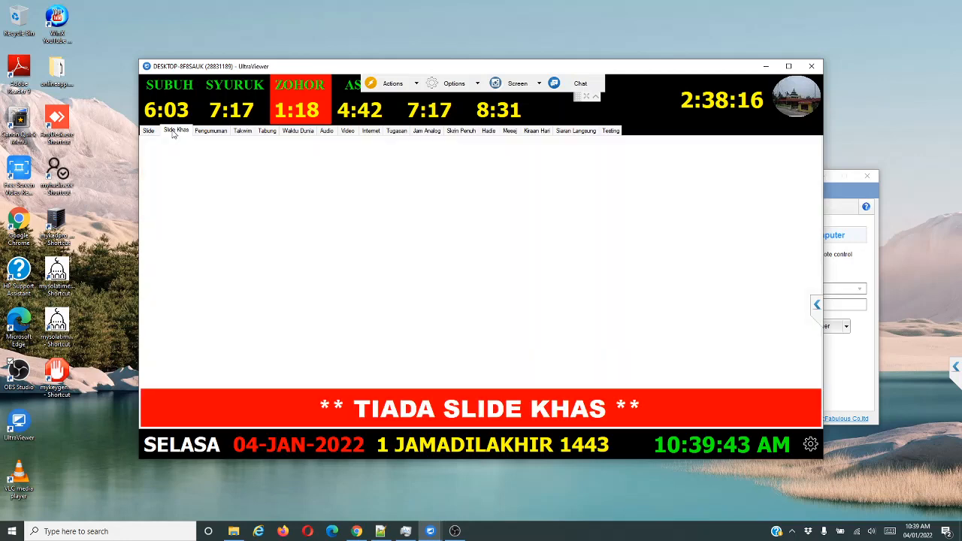
click(208, 131)
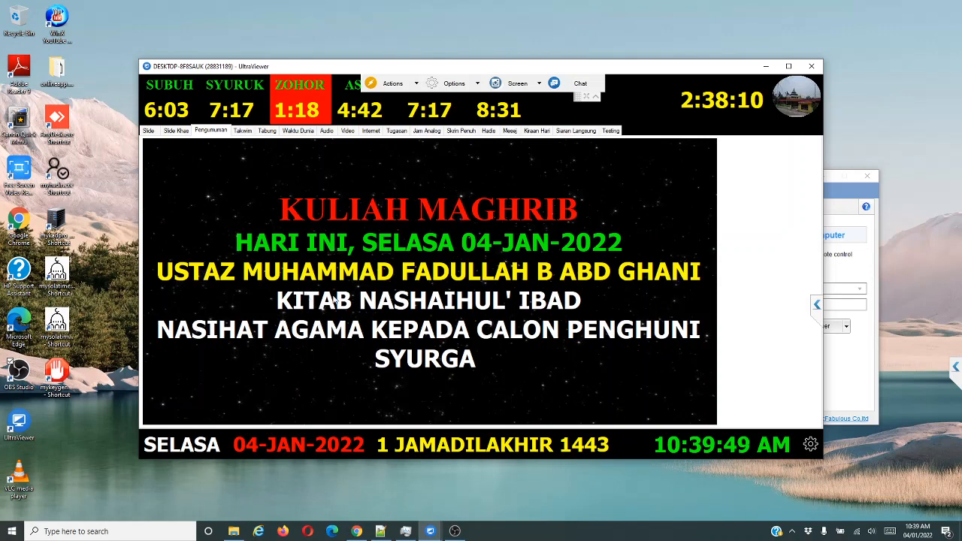
click(242, 133)
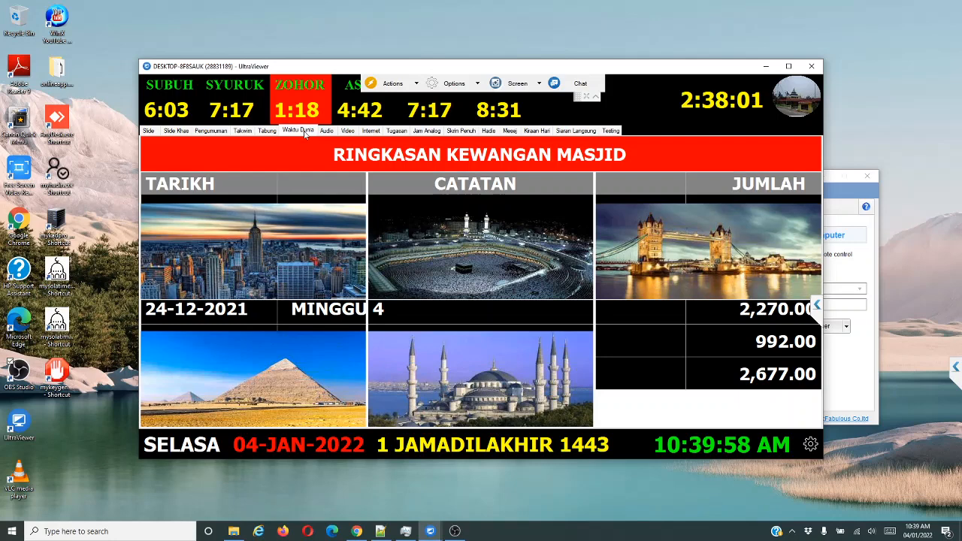
View the Tugasan, Jam Analog, Skrin Penuh, Hadis, Mesej and Tabung displays.
click(398, 132)
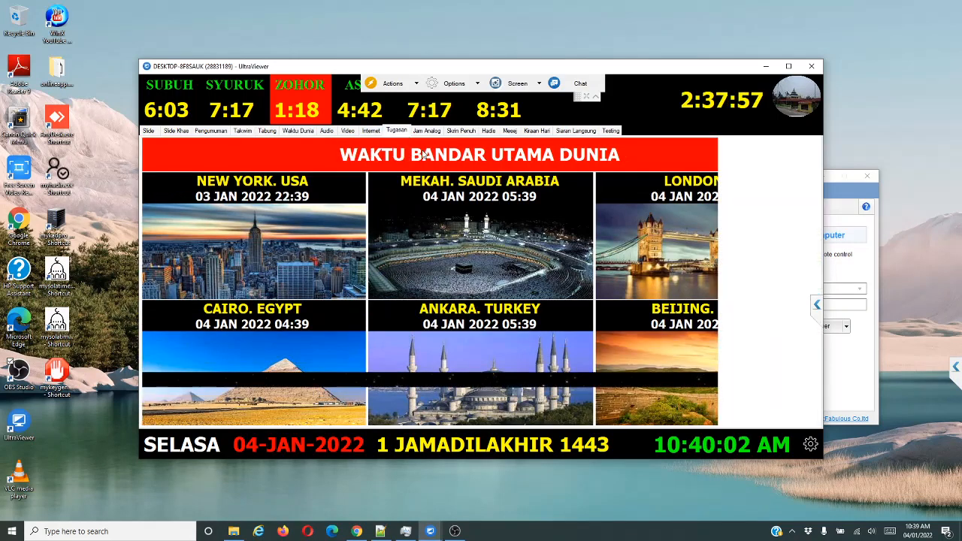
click(428, 131)
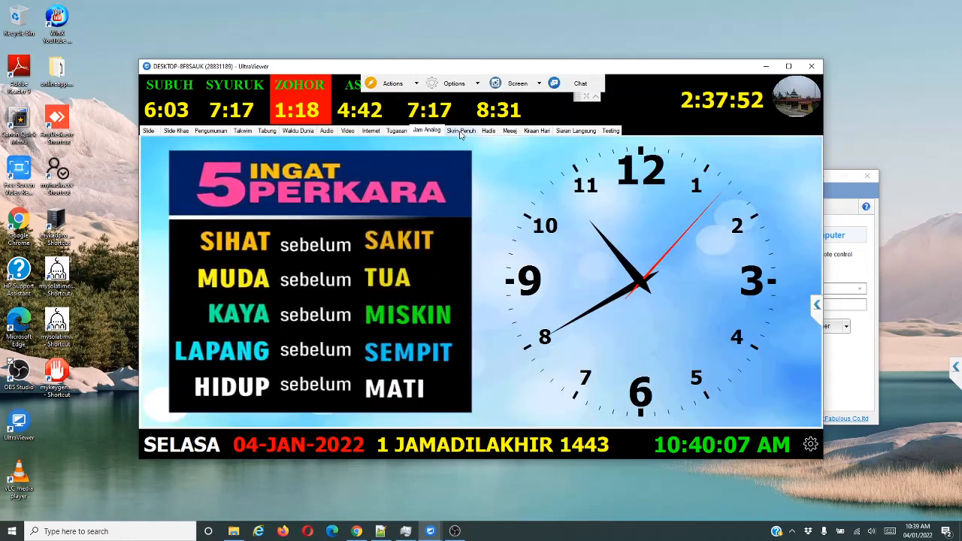
click(460, 132)
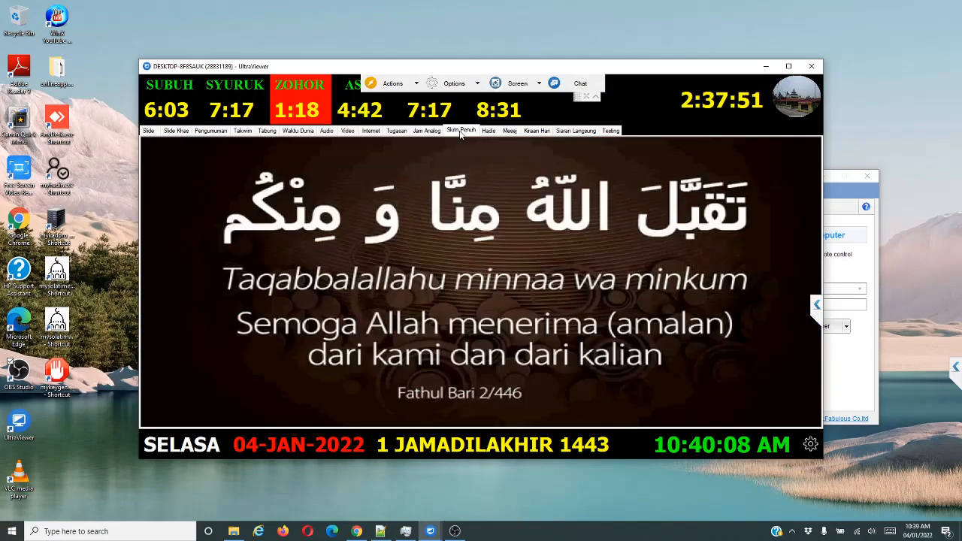
click(490, 132)
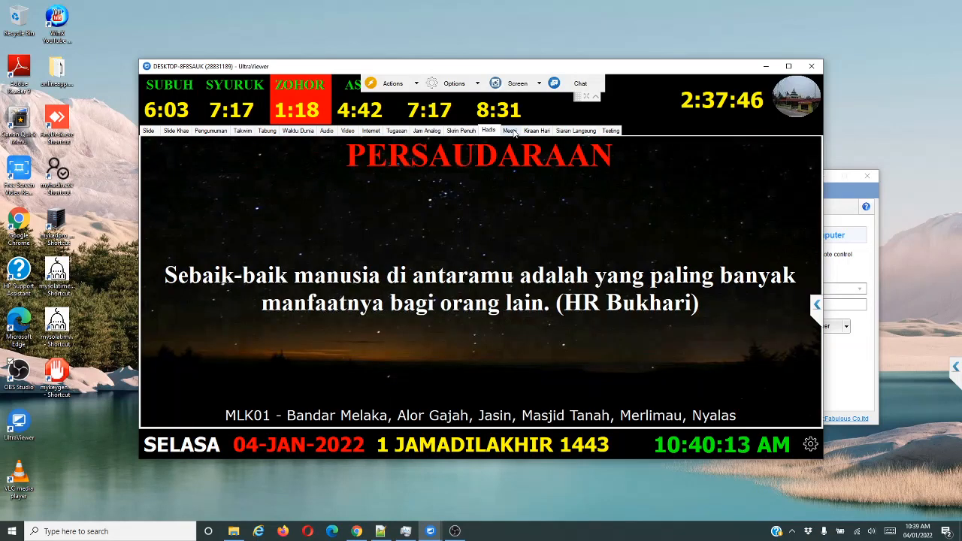
click(511, 132)
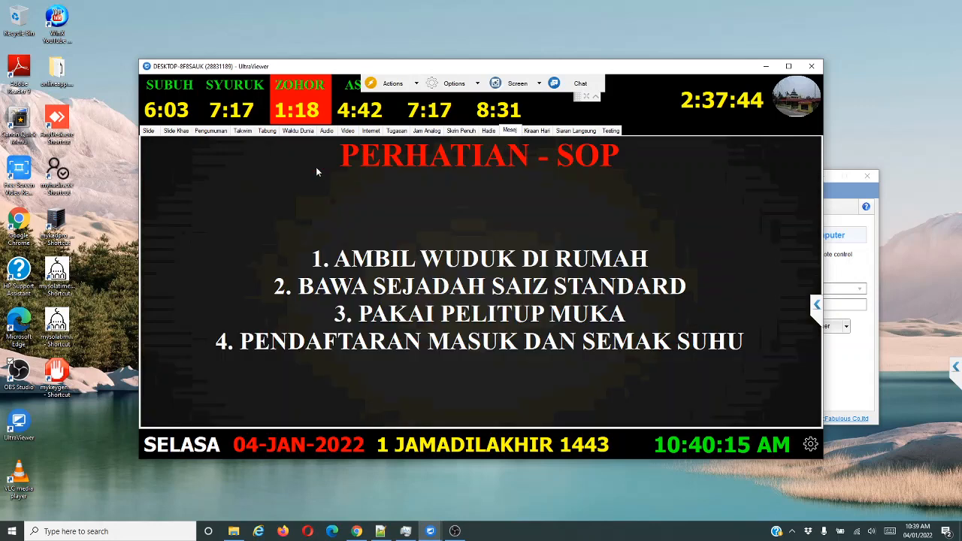
click(268, 131)
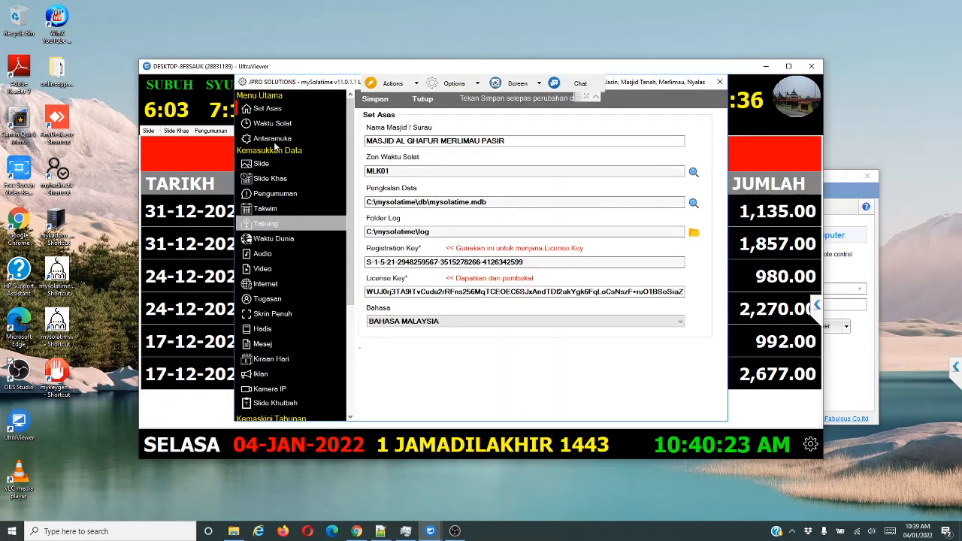
Add 05-TABUNG to the Antaramuka display rotation, remove it again, save, and close settings.
click(278, 140)
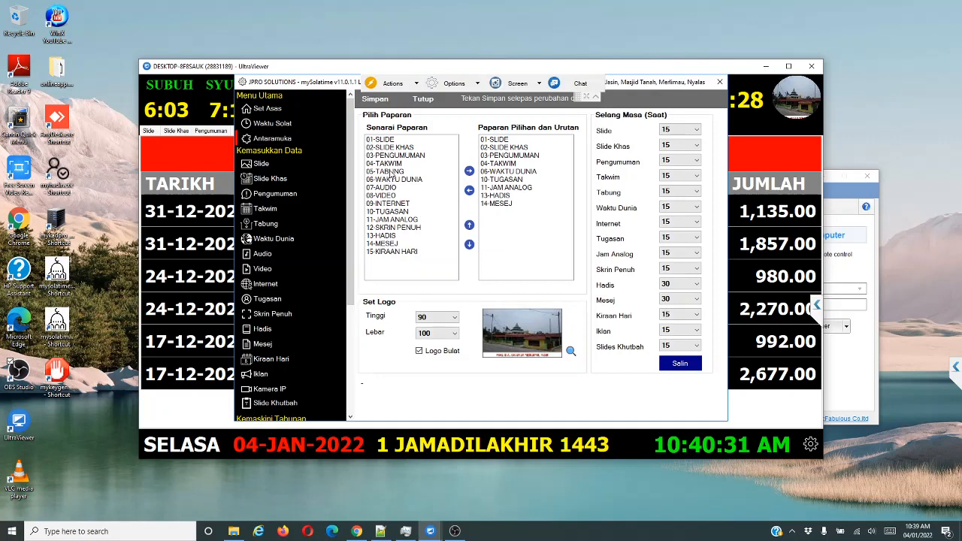
click(391, 173)
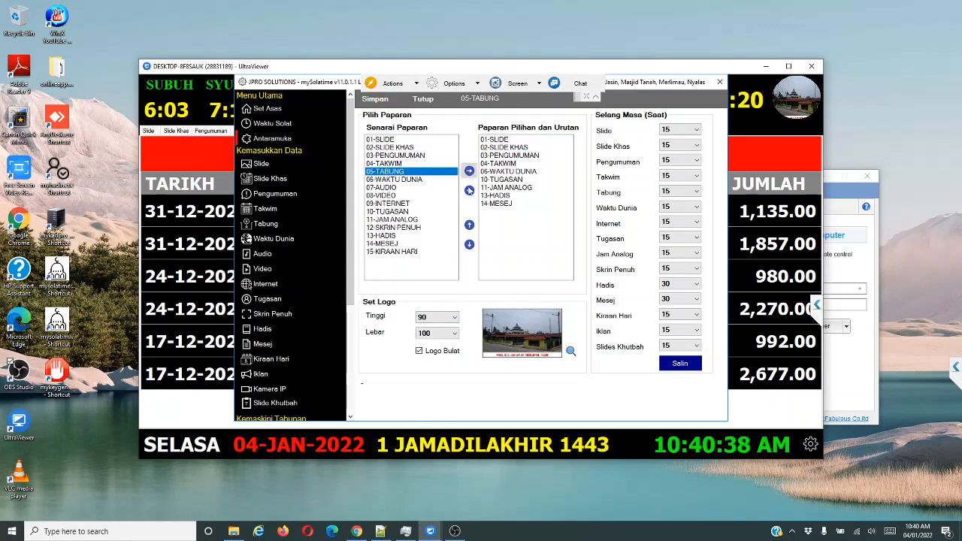
click(469, 171)
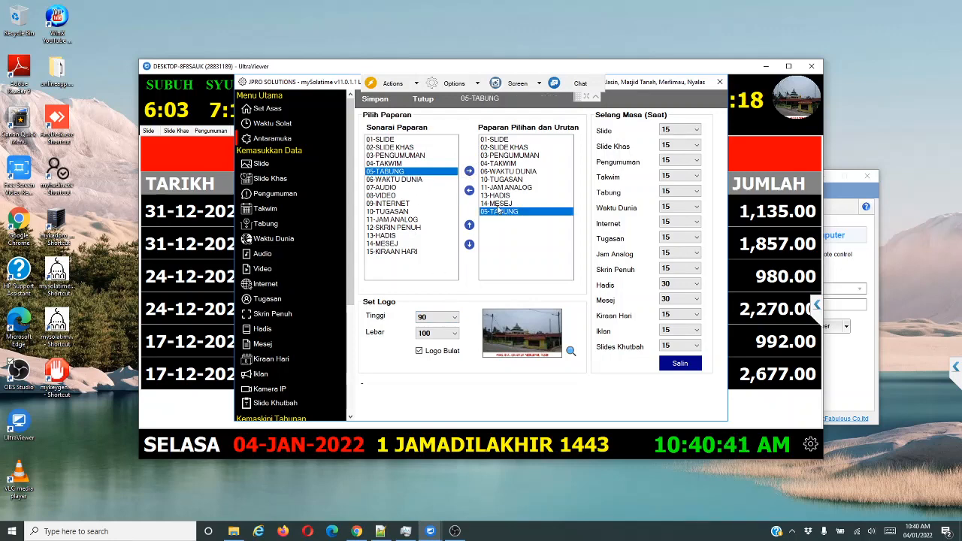
click(498, 205)
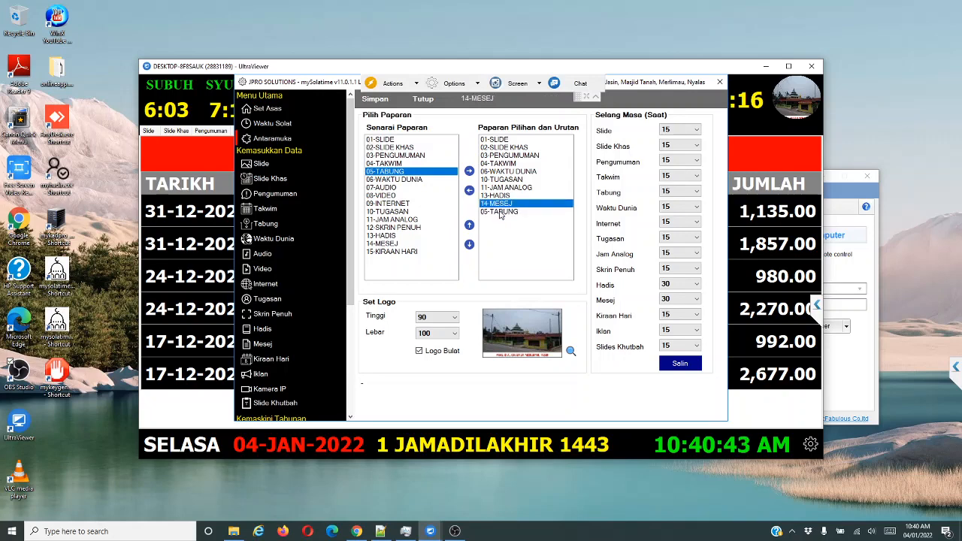
click(499, 212)
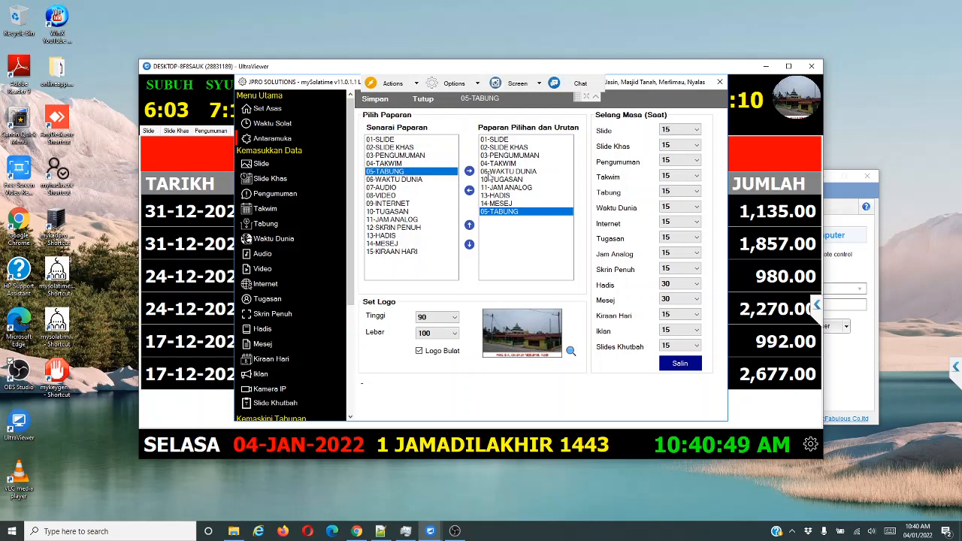
click(469, 190)
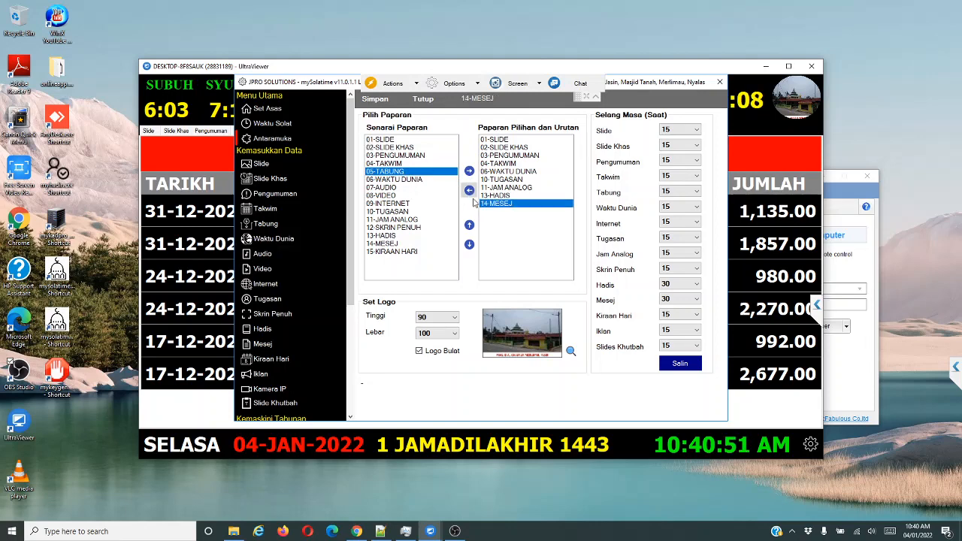
click(376, 101)
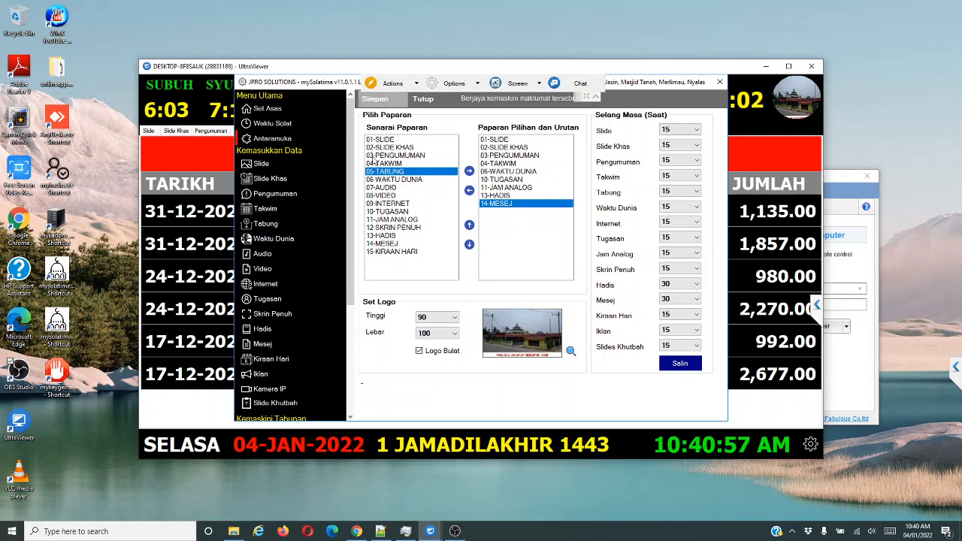
click(423, 100)
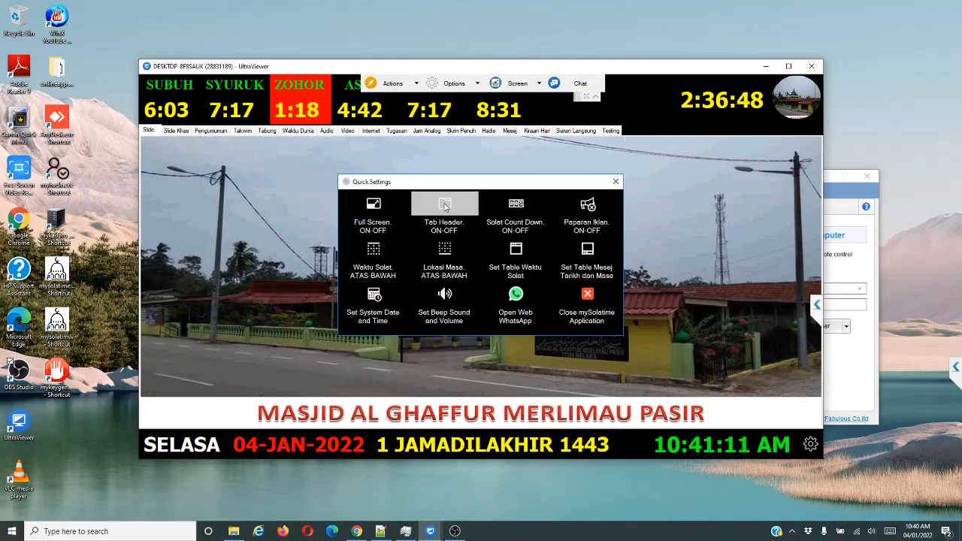
Turn the Tab Header off to hide the display's tabs and close Quick Settings.
click(445, 206)
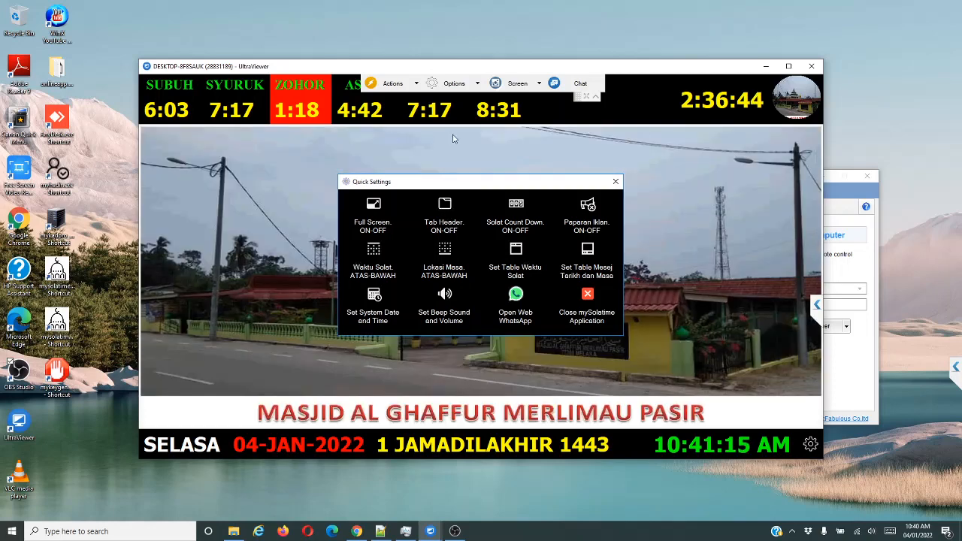
click(616, 184)
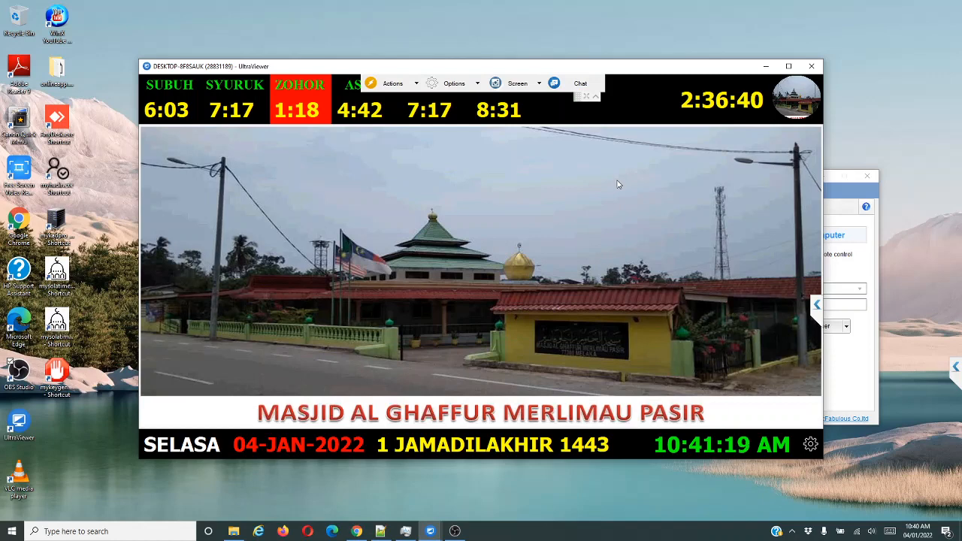